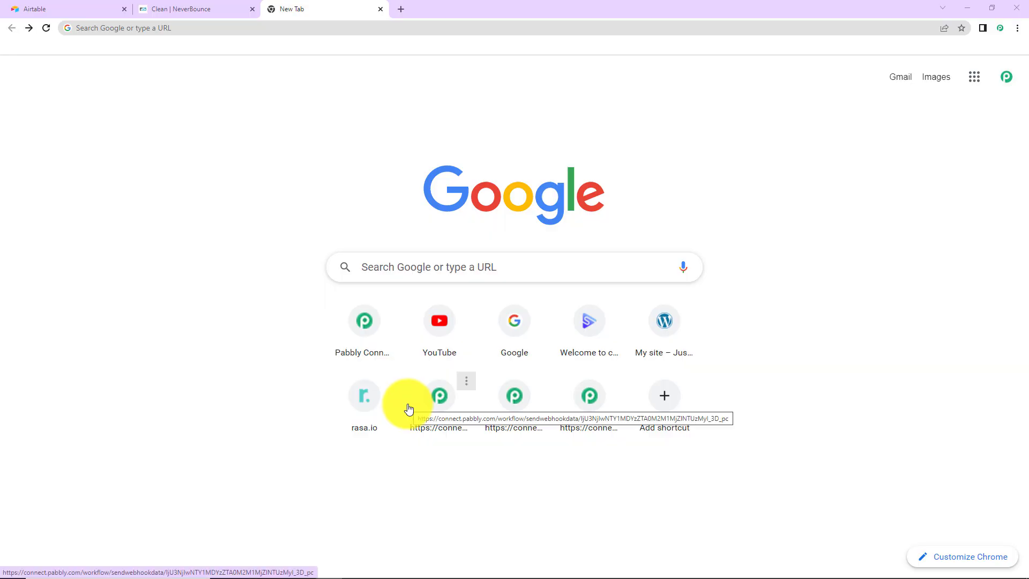
Load the Pabbly Connect website and sign in to the Pabbly account
left_click(141, 28)
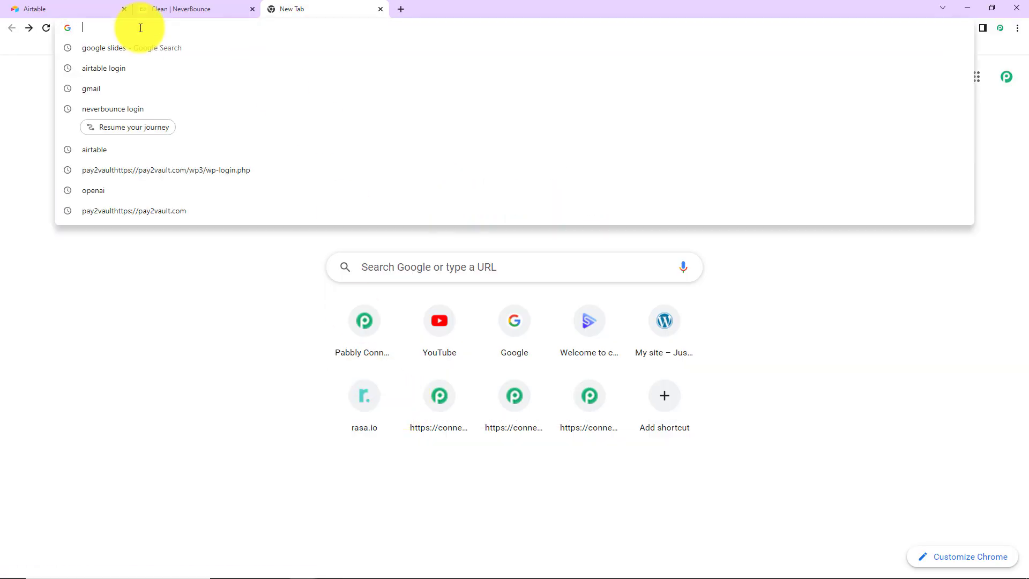
type("pab")
key("Return")
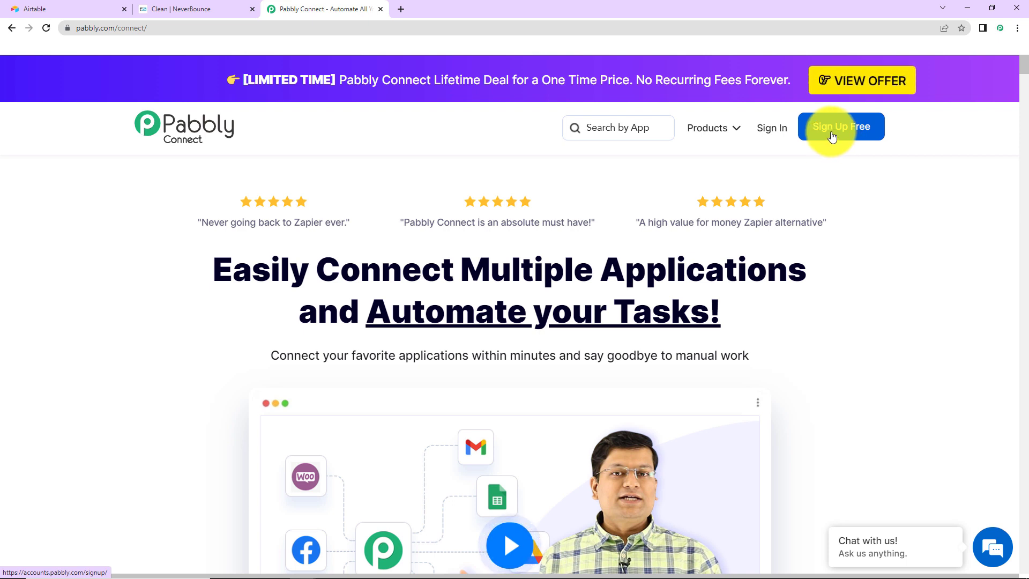
left_click(772, 128)
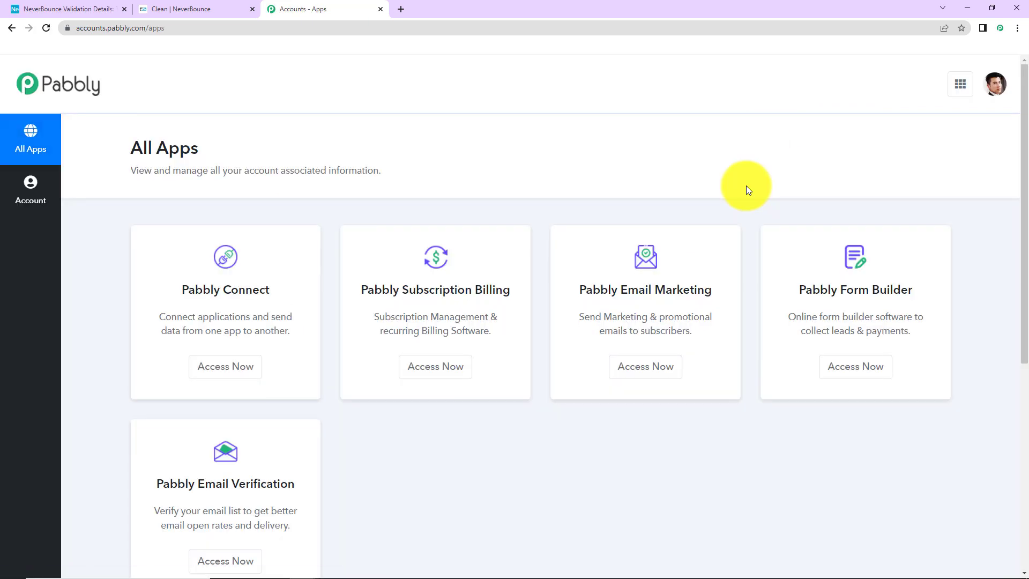
Open the Pabbly Connect app from All Apps and start a new workflow
left_click(208, 369)
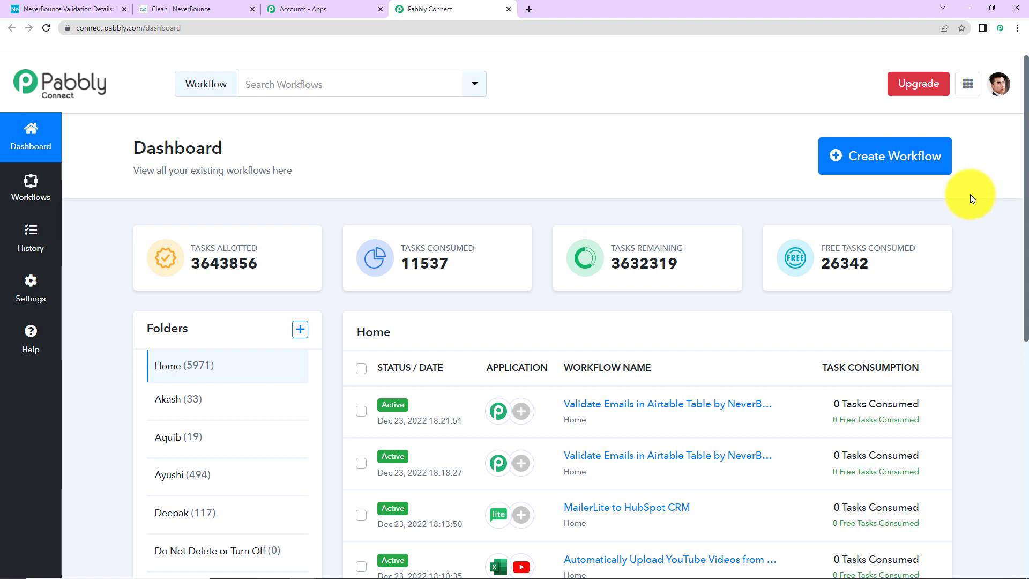
left_click(919, 168)
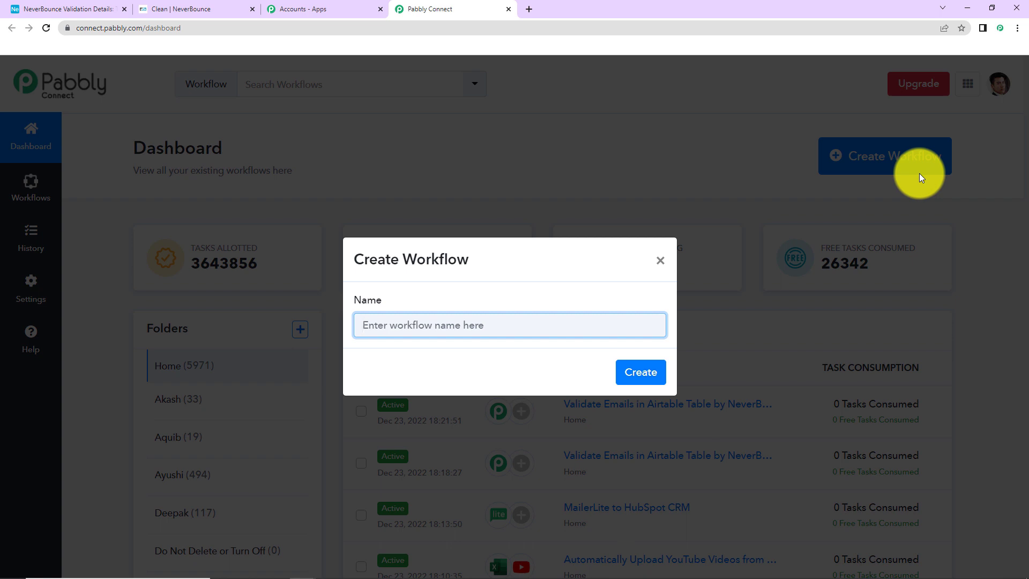
Create a workflow named 'Validate Emails in Airtable by NeverBounce'
type("Vali")
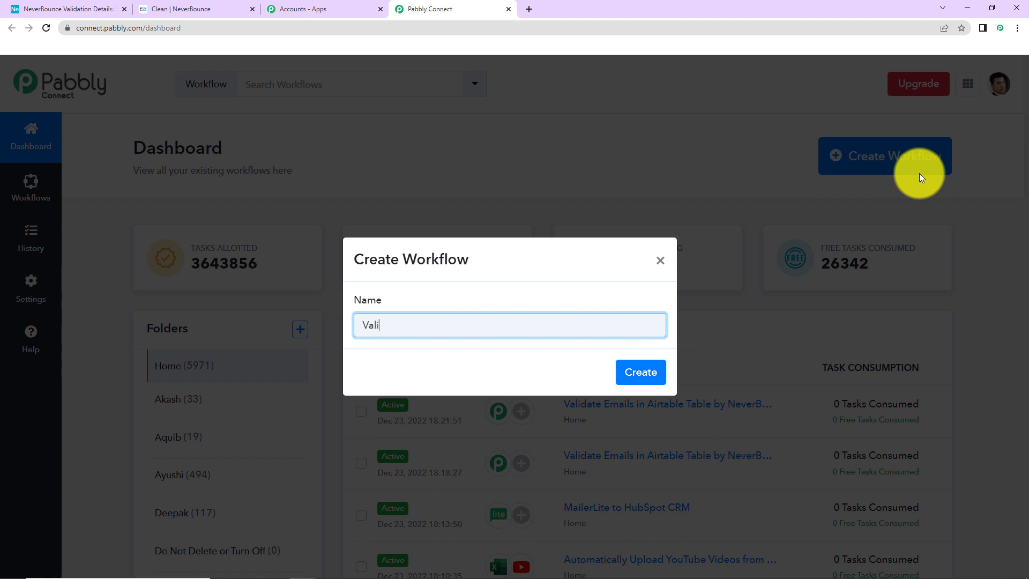
type("date Emails in Airtable by NeverBounce")
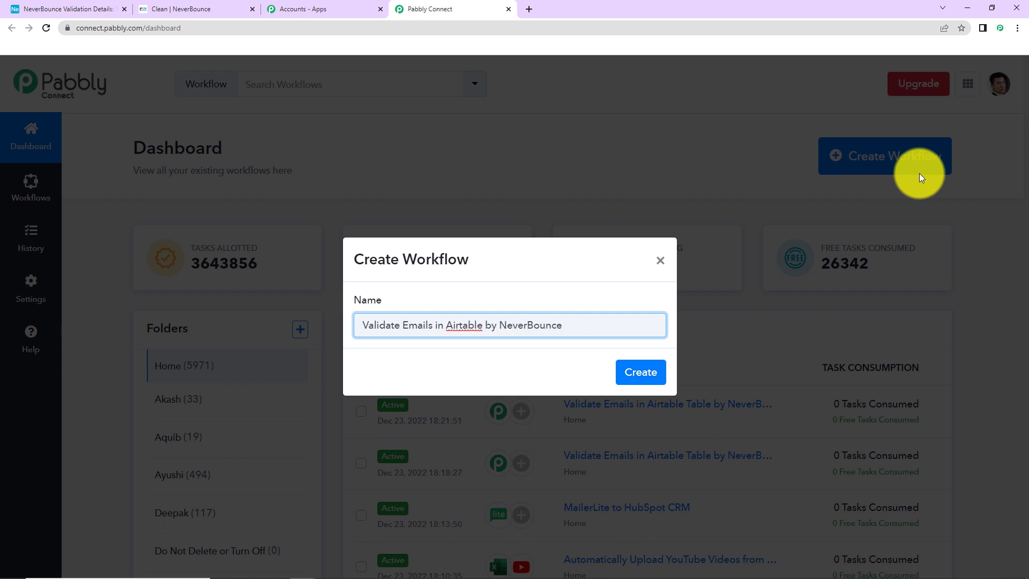
left_click(639, 374)
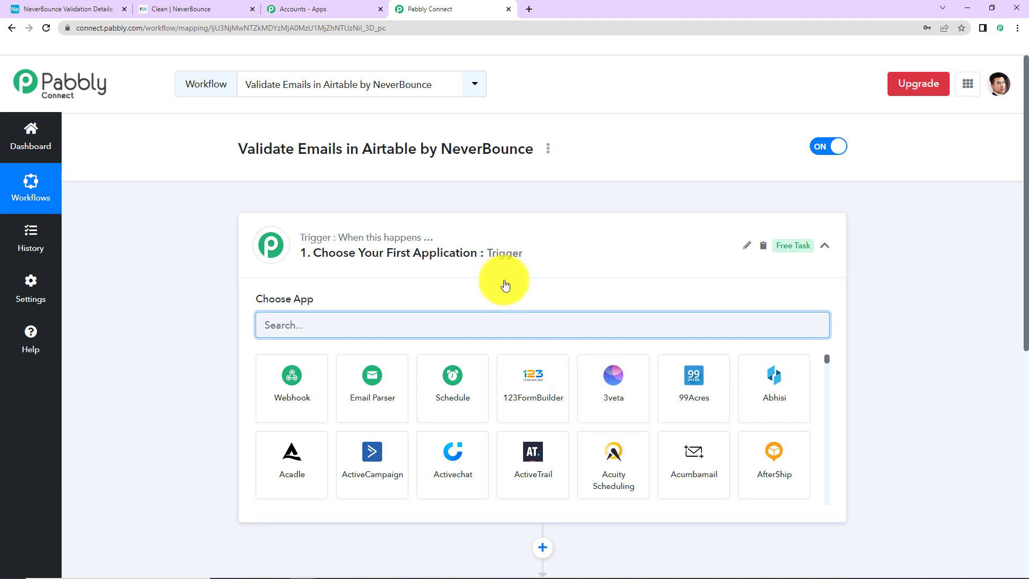
Choose Airtable as the trigger app with the New Record trigger event
left_click_drag(1025, 343, 1024, 400)
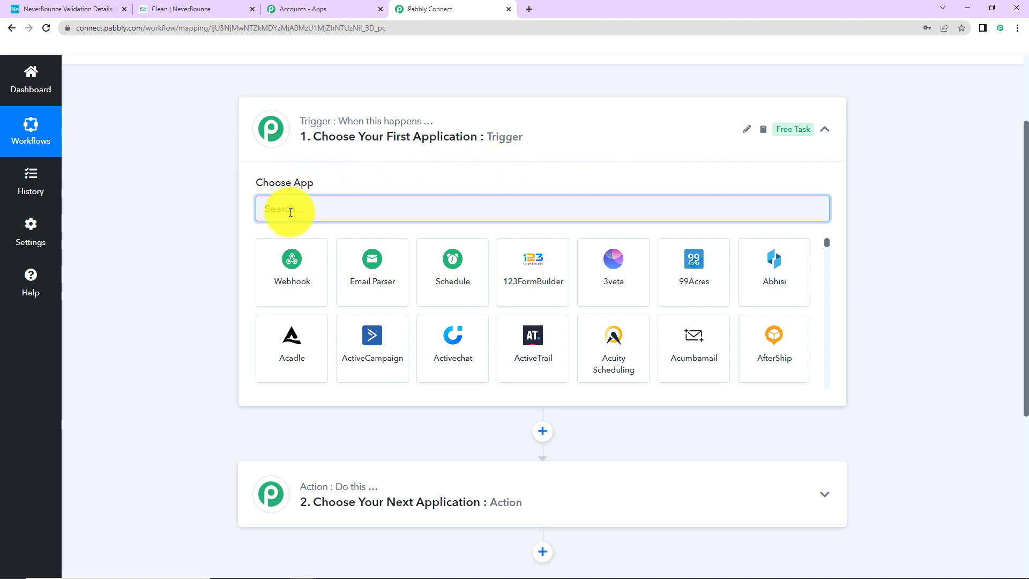
type("Airtable")
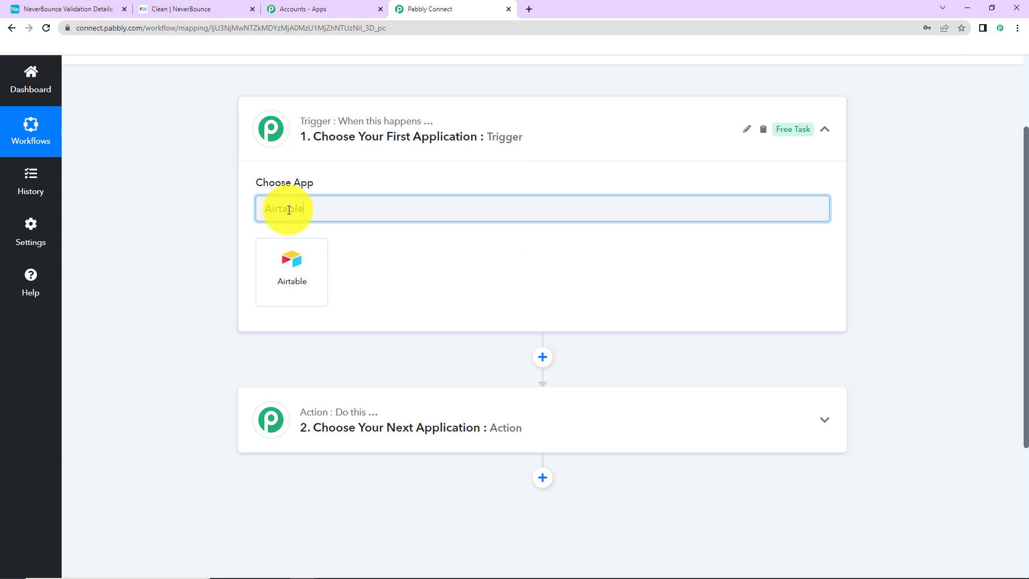
left_click(294, 285)
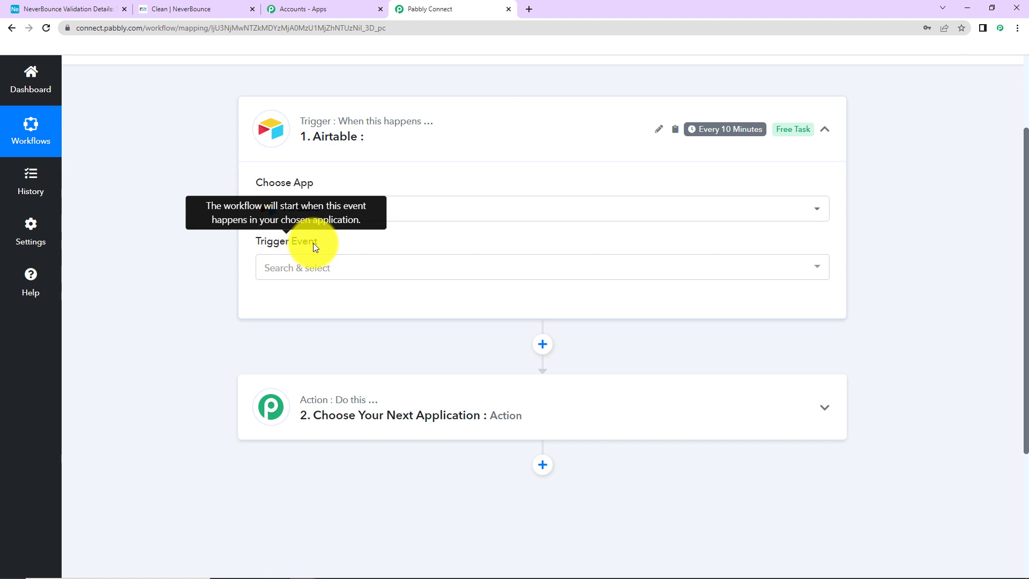
left_click(306, 270)
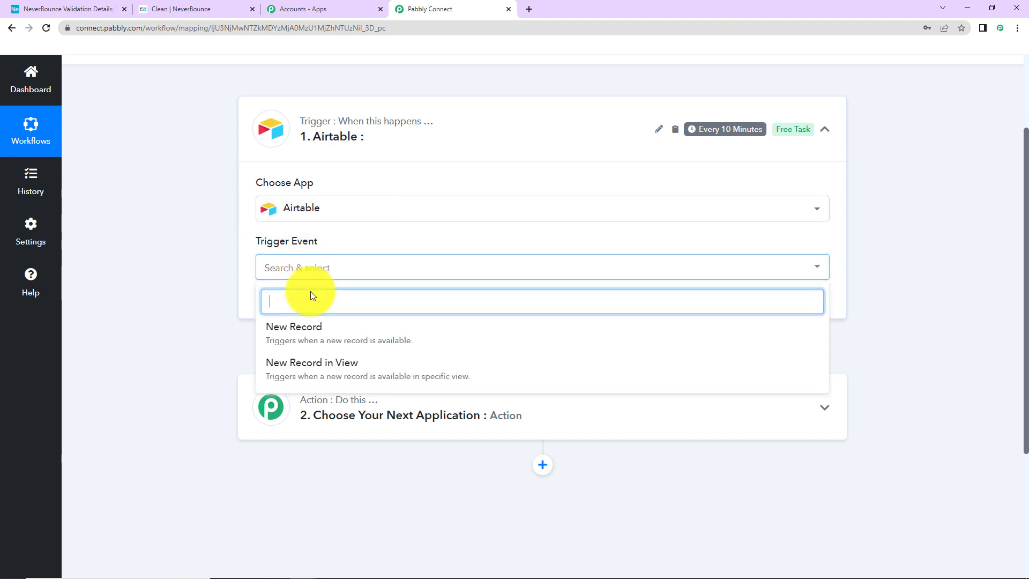
left_click(310, 331)
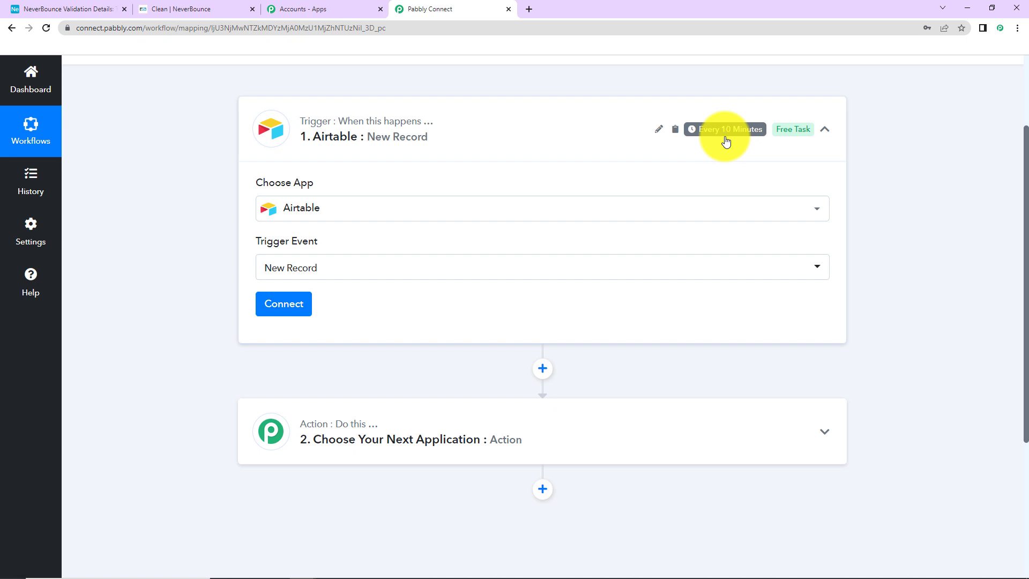
mouse_move(702, 135)
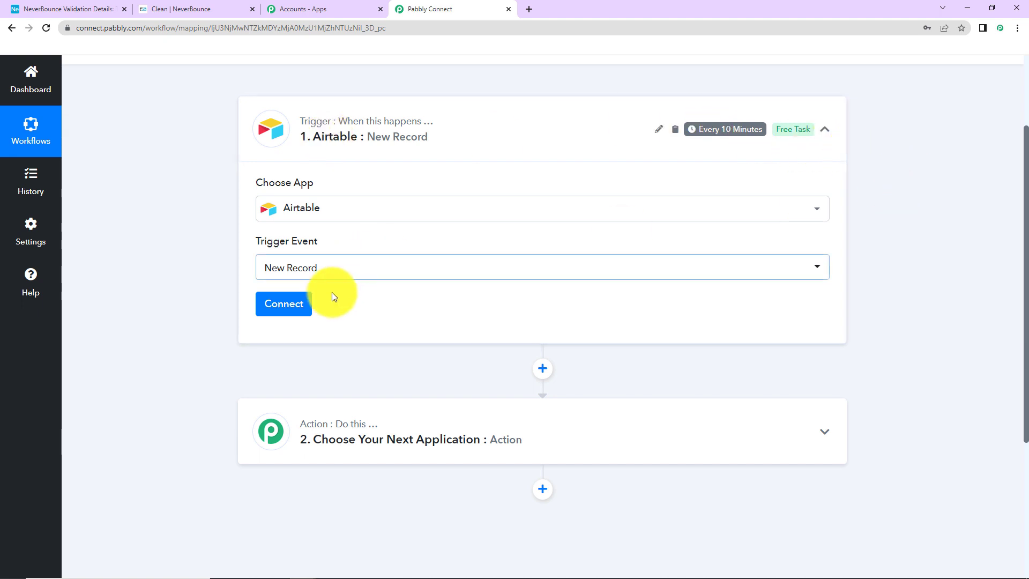
Add a new Airtable connection and open the Airtable account page for the API key
left_click(287, 316)
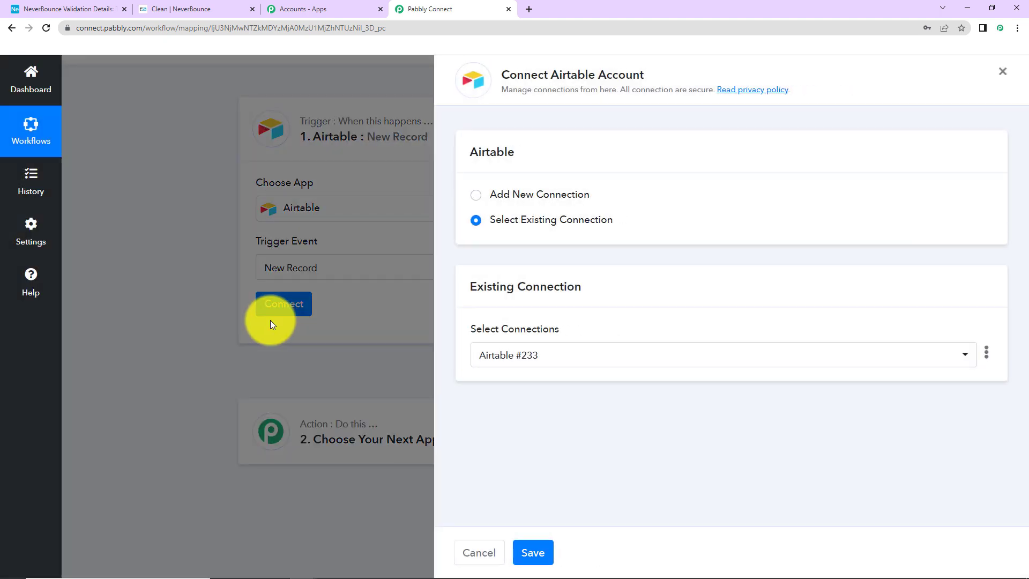
left_click_drag(546, 75, 678, 77)
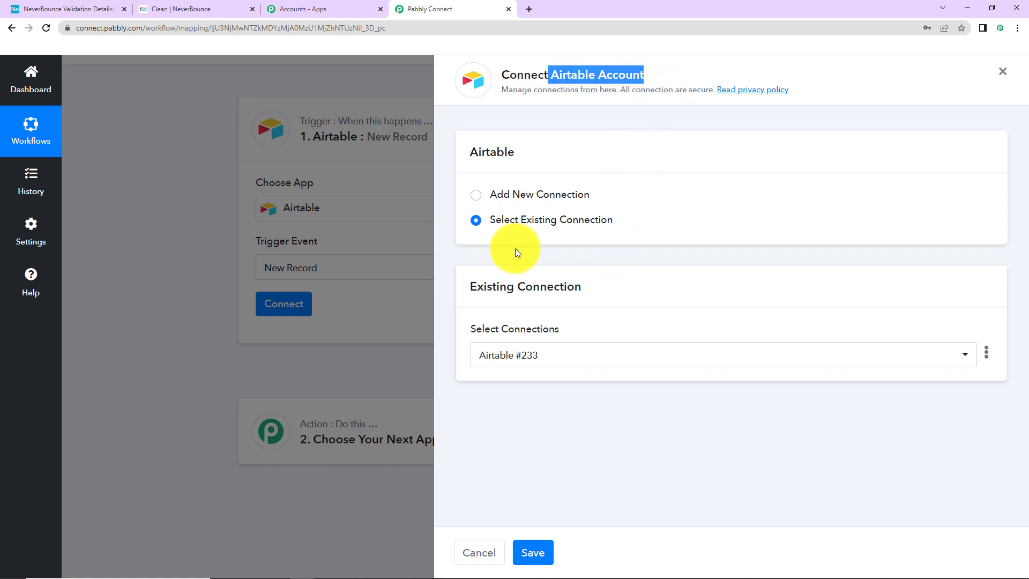
left_click(482, 196)
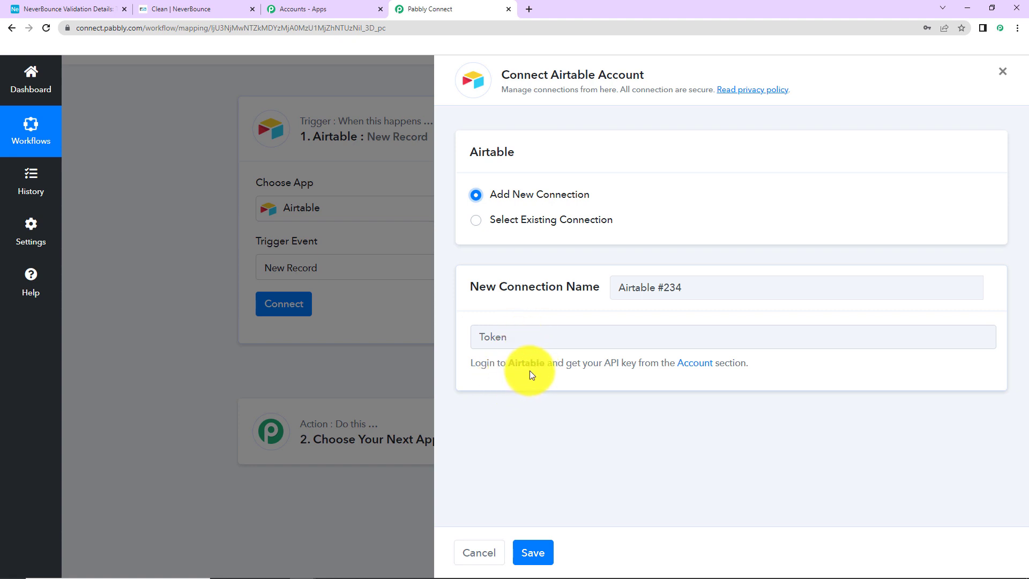
left_click(695, 364)
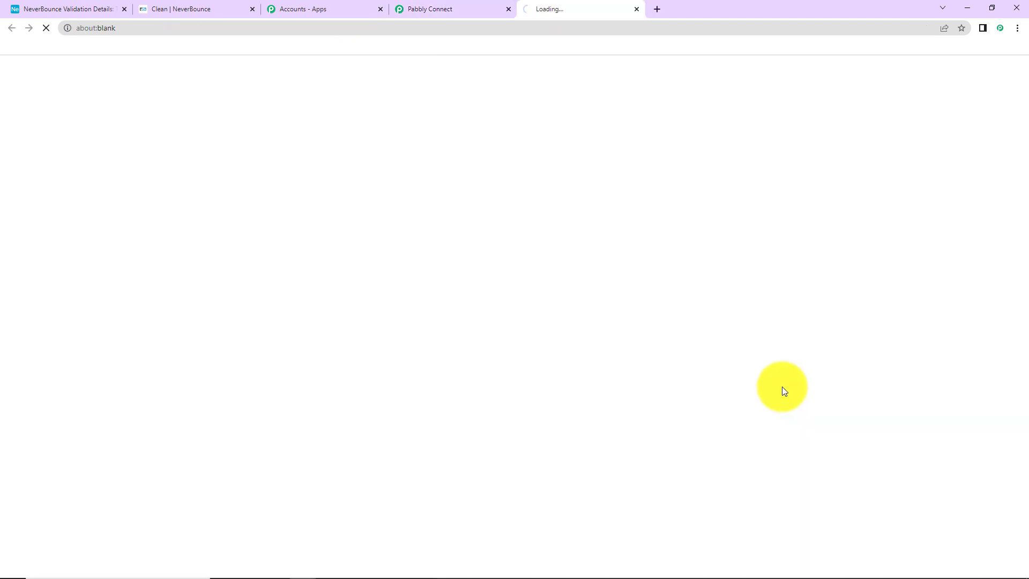
Reveal and copy the Airtable API key, then return to the Pabbly connection form
scroll(651, 346, "down", 5)
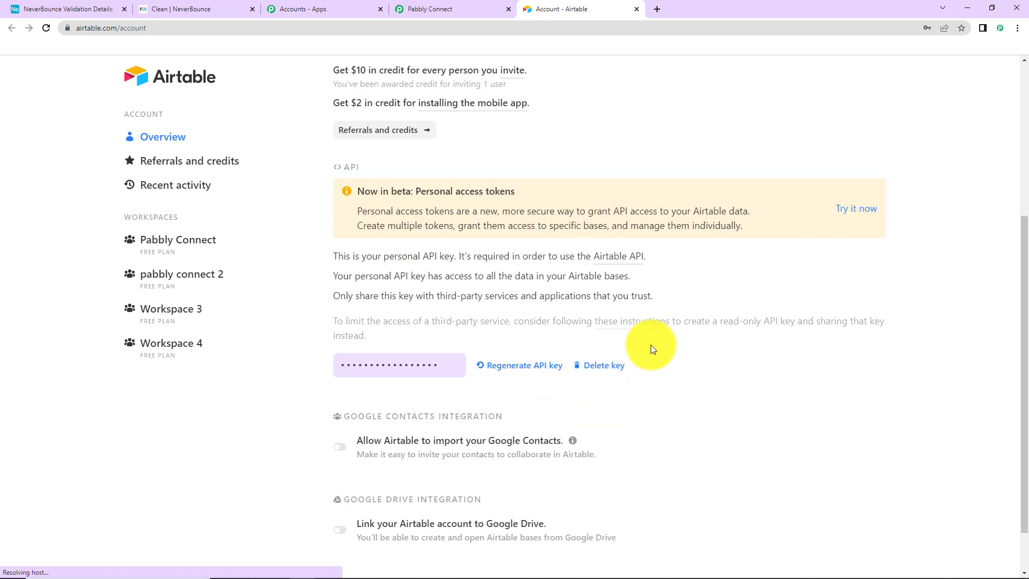
left_click(432, 367)
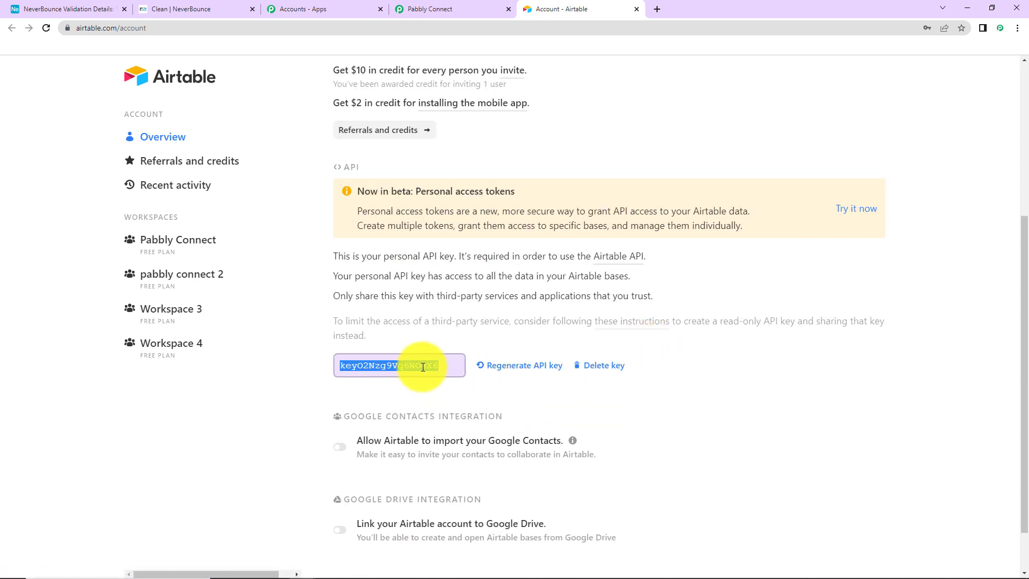
right_click(422, 367)
left_click(450, 376)
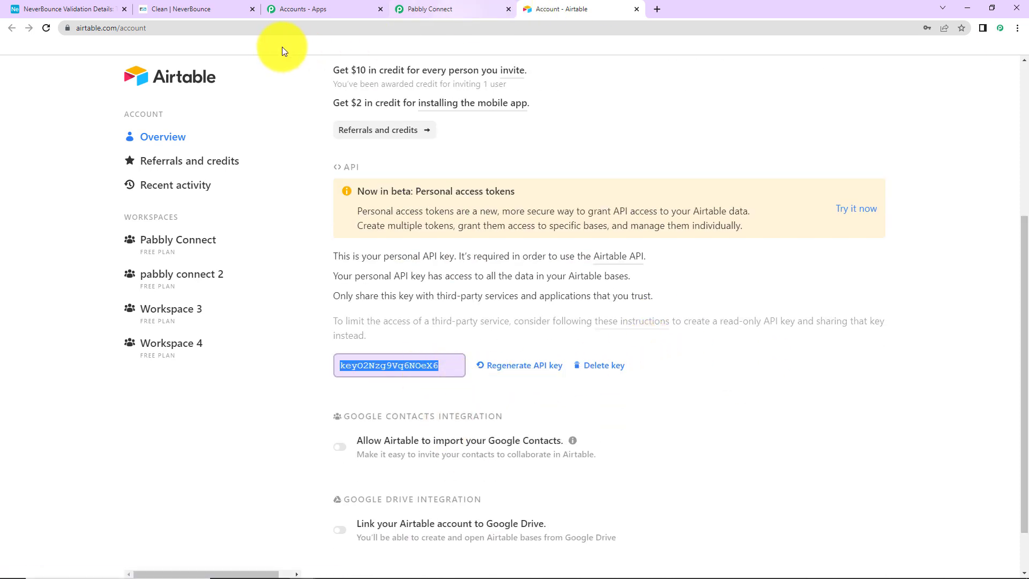
left_click(439, 7)
left_click(512, 334)
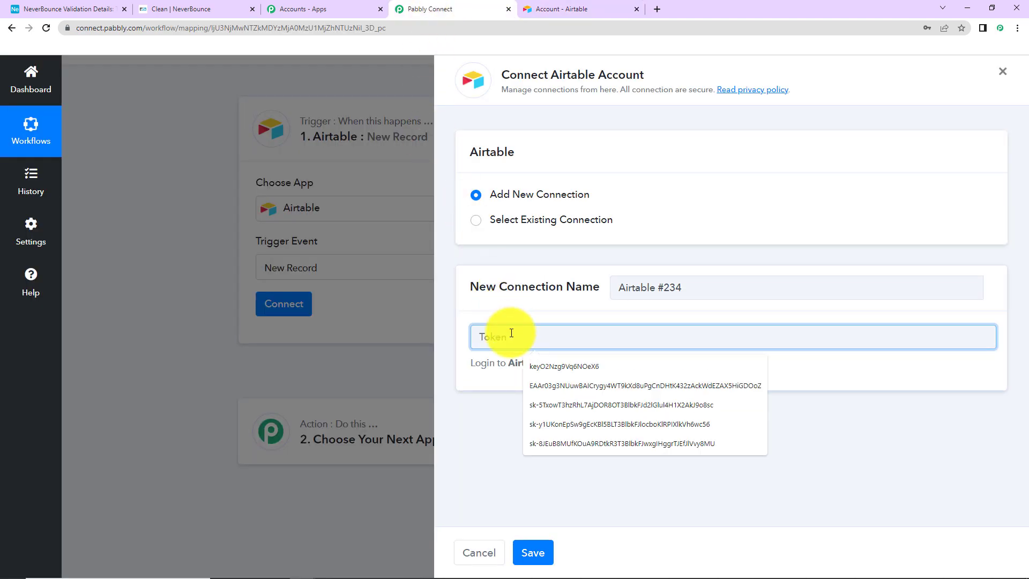
Paste the Airtable API key into the Token field and save the connection
key("ctrl+v")
left_click(533, 553)
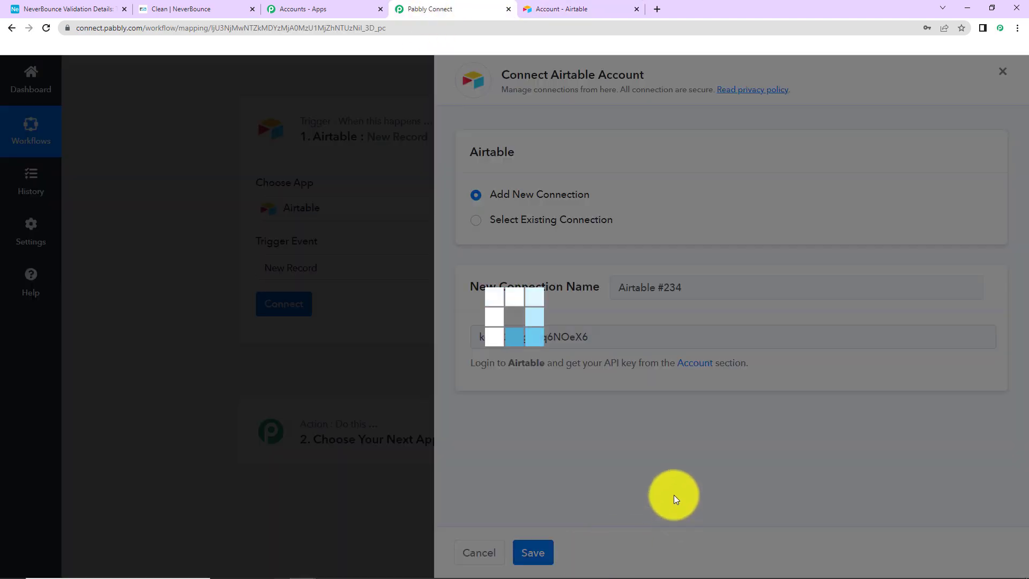
scroll(410, 365, "down", 5)
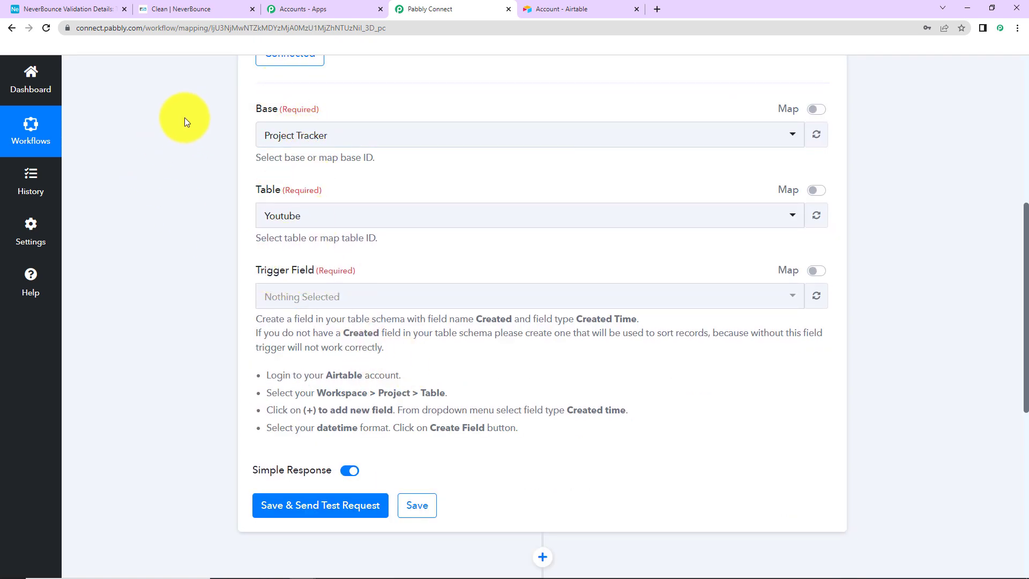
left_click(104, 8)
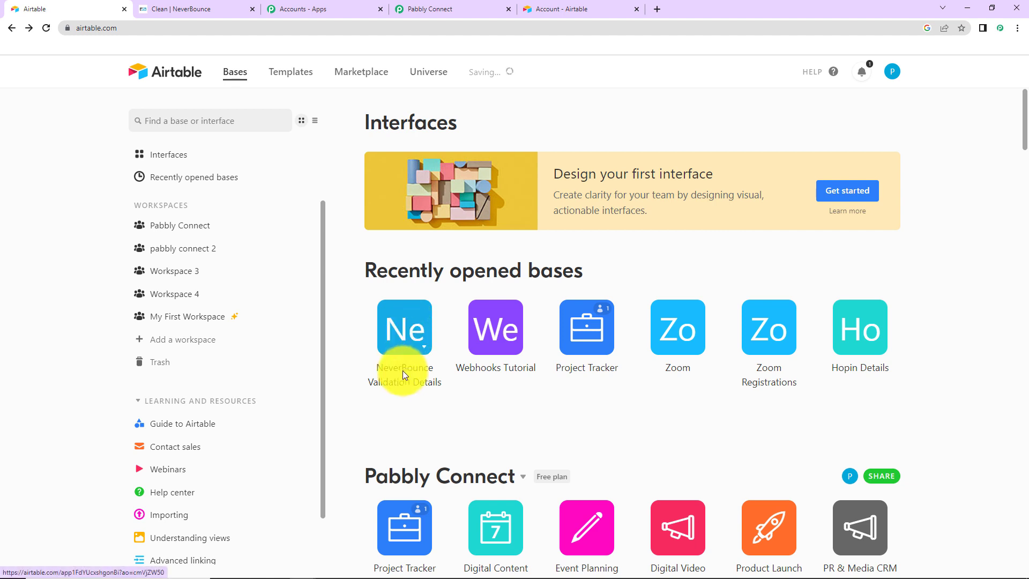
In the NeverBounce Validation Details base, add a Created time field named Created
left_click(407, 329)
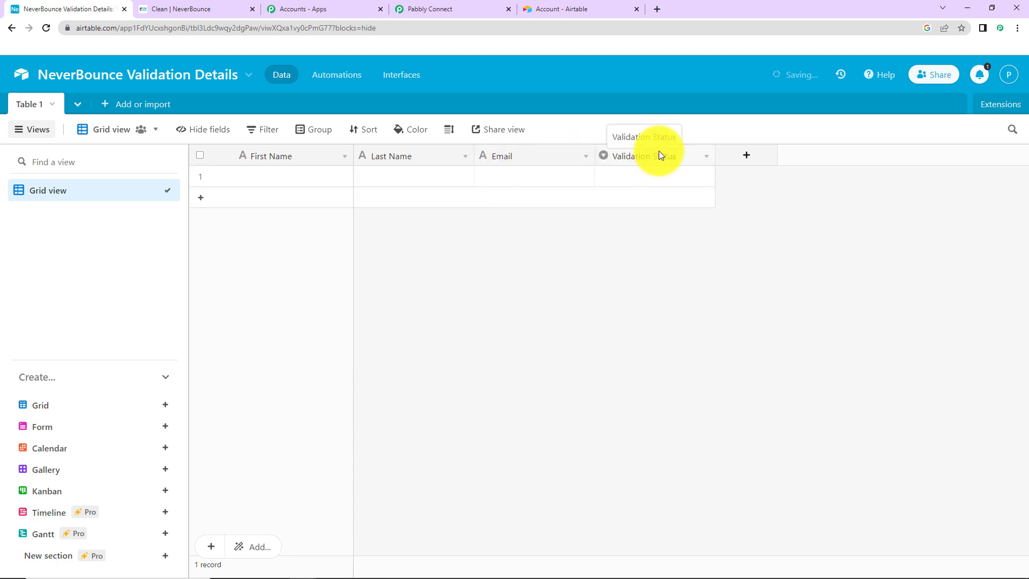
left_click(749, 160)
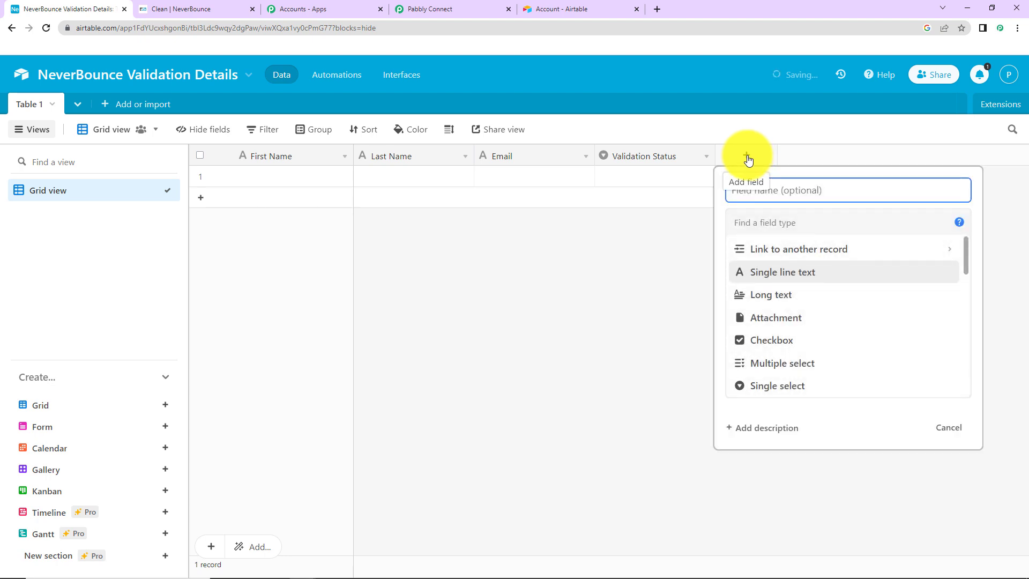
type("a")
key("BackSpace")
key("BackSpace")
key("BackSpace")
key("BackSpace")
type("Created")
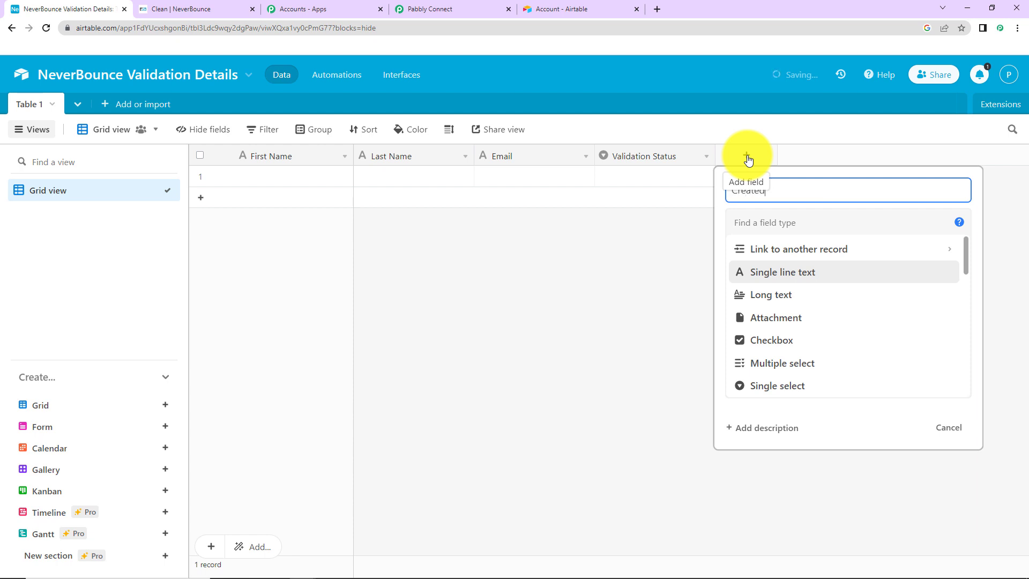
left_click_drag(965, 253, 971, 350)
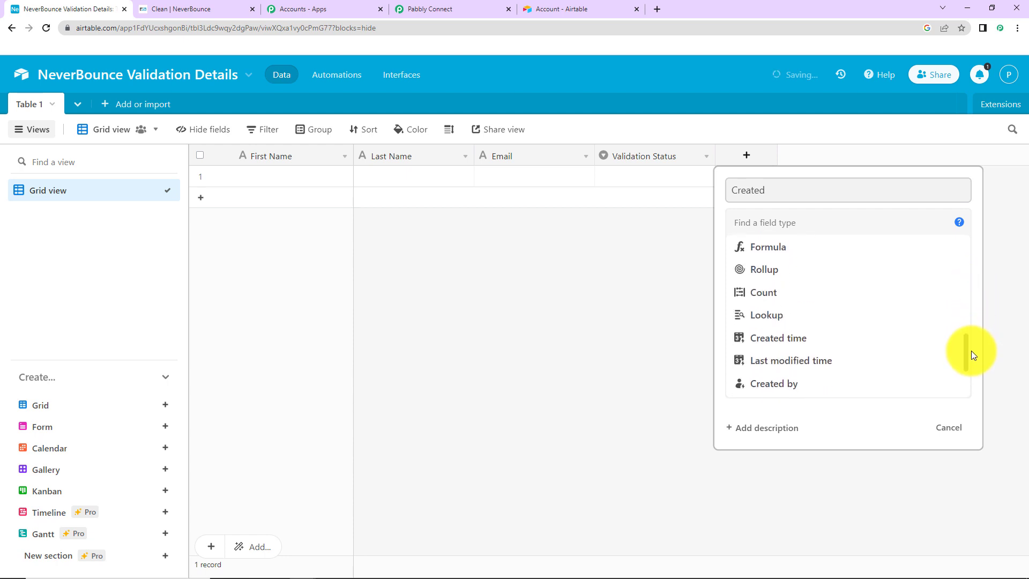
left_click(828, 343)
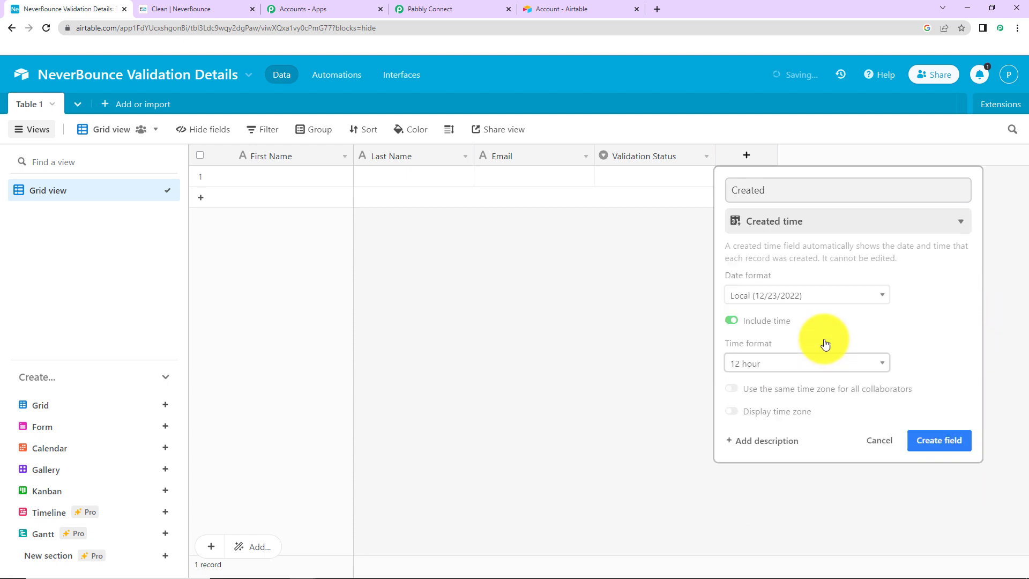
left_click(946, 446)
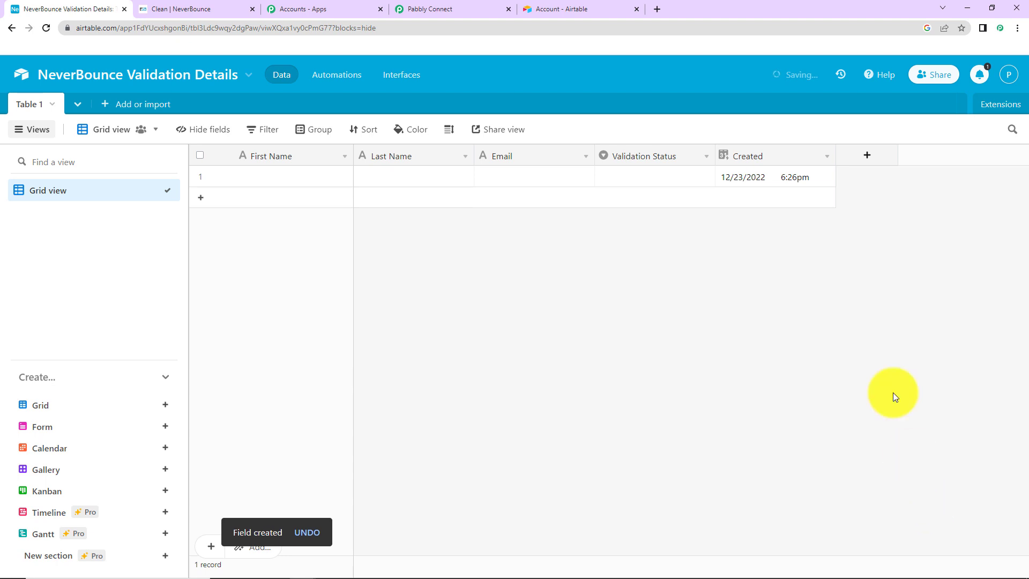
Set the Pabbly trigger's Base to NeverBounce Validation Details, then return to Airtable
left_click(418, 9)
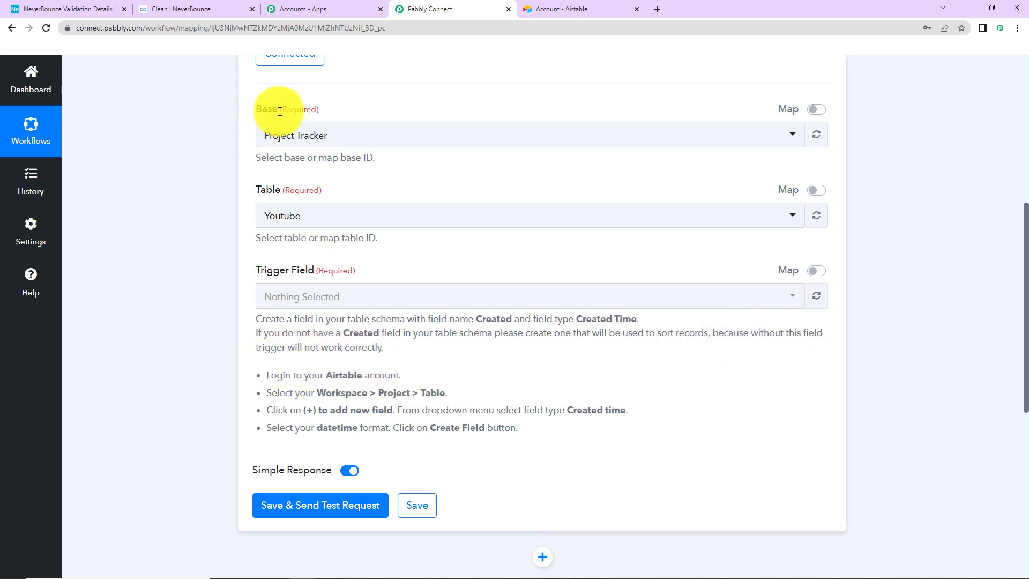
left_click(346, 140)
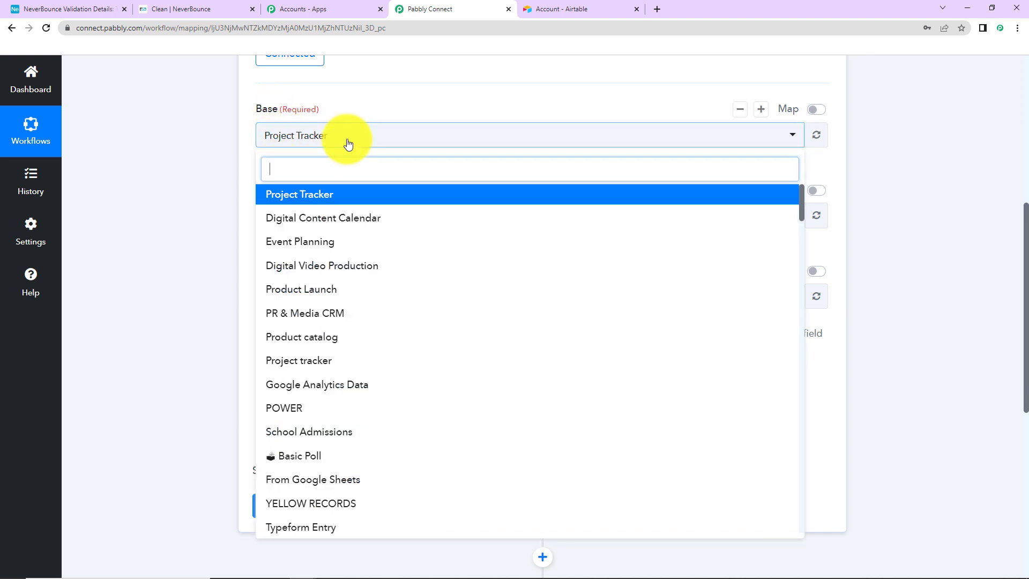
type("never")
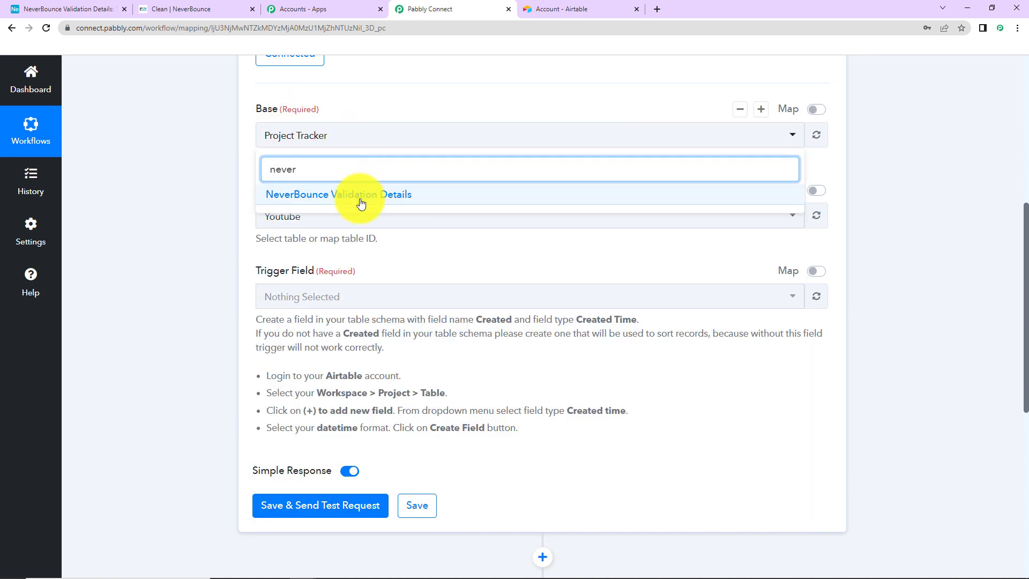
left_click(355, 199)
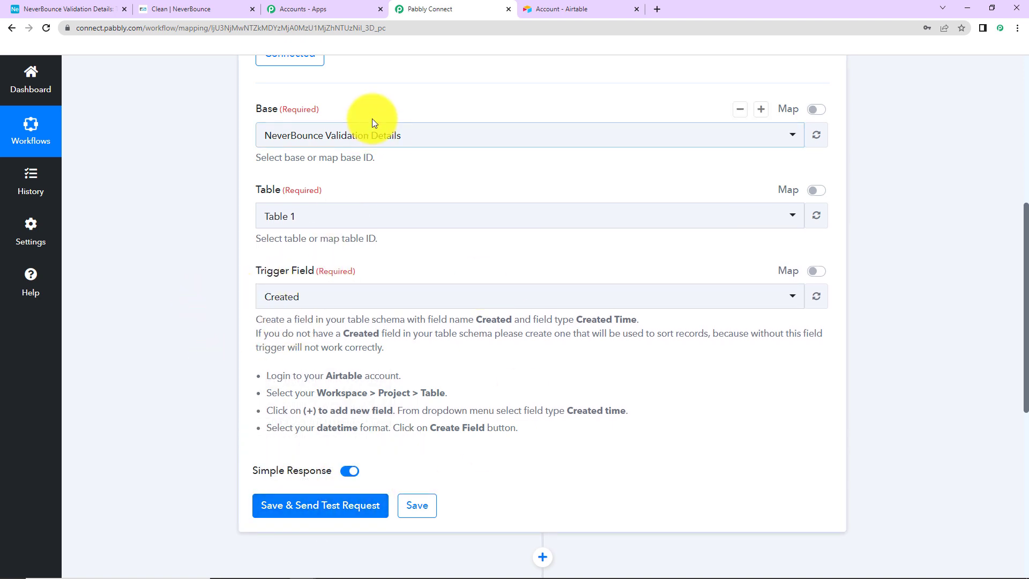
left_click(82, 8)
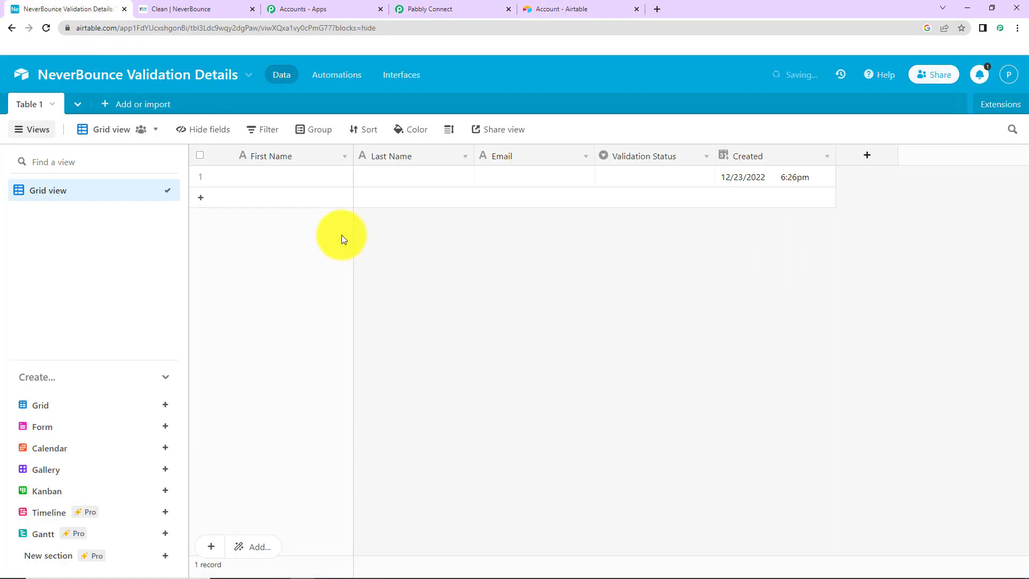
Fill row 1 with First Name Demo, Last Name User and a test email address
left_click(304, 179)
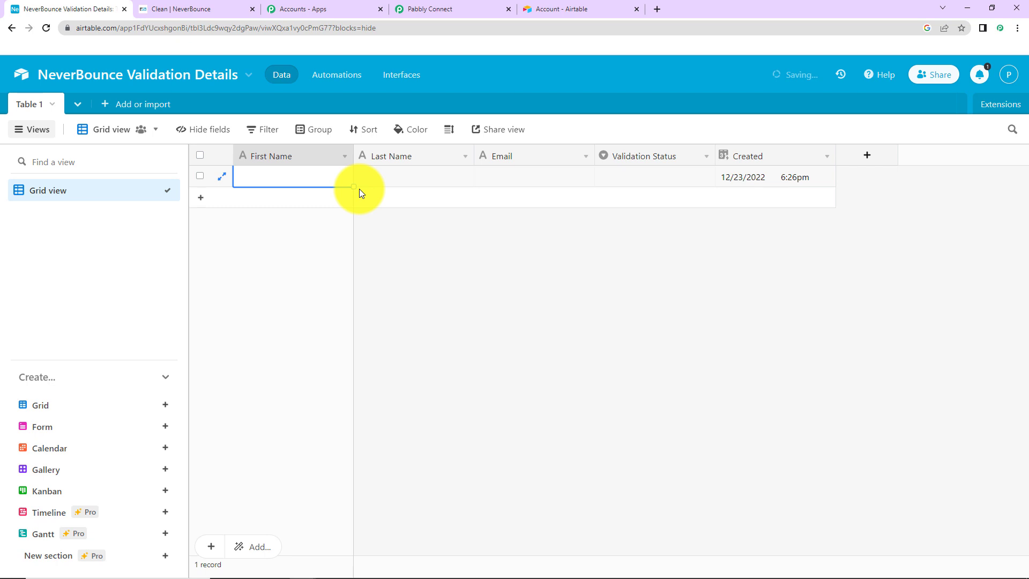
type("Demo")
key("Tab")
type("Us")
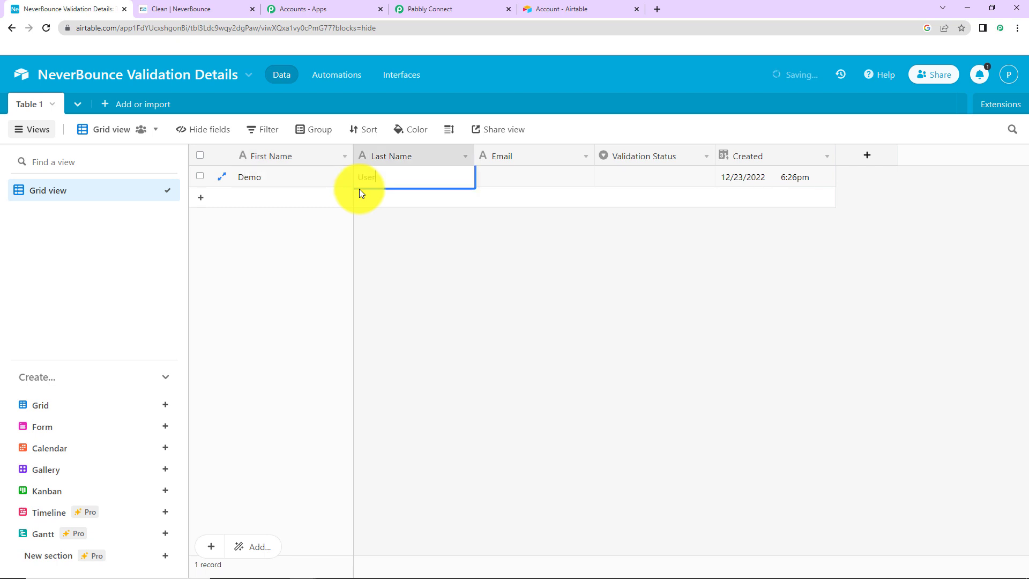
key("Tab")
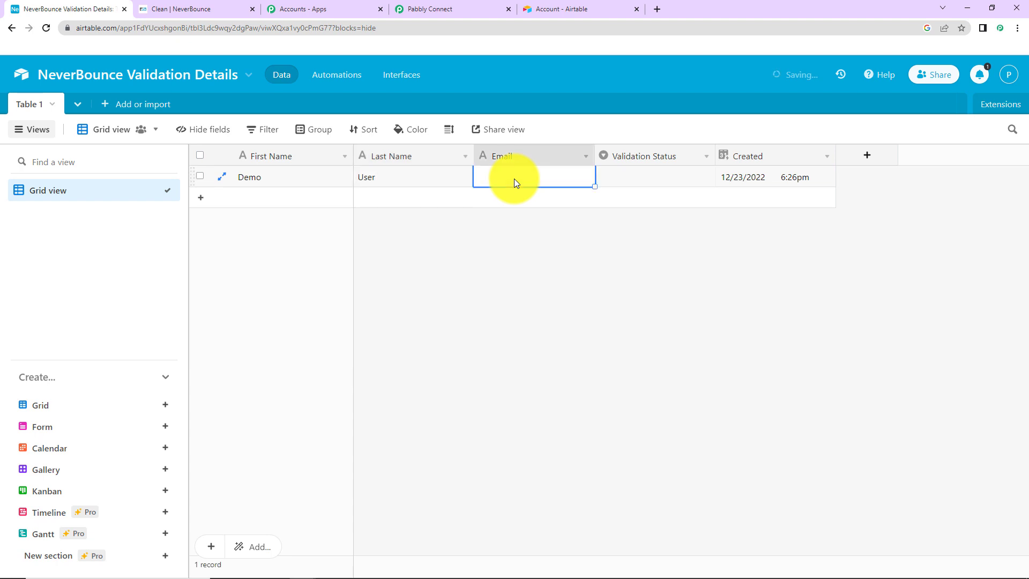
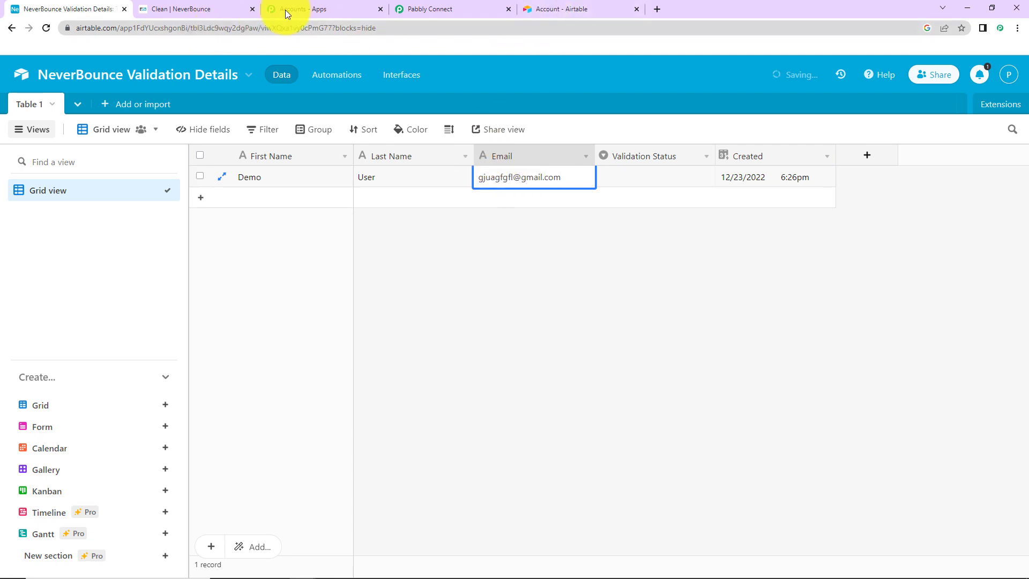
Save the Airtable New Record trigger and pull a test response showing the Demo User record with email and Created time
left_click(420, 11)
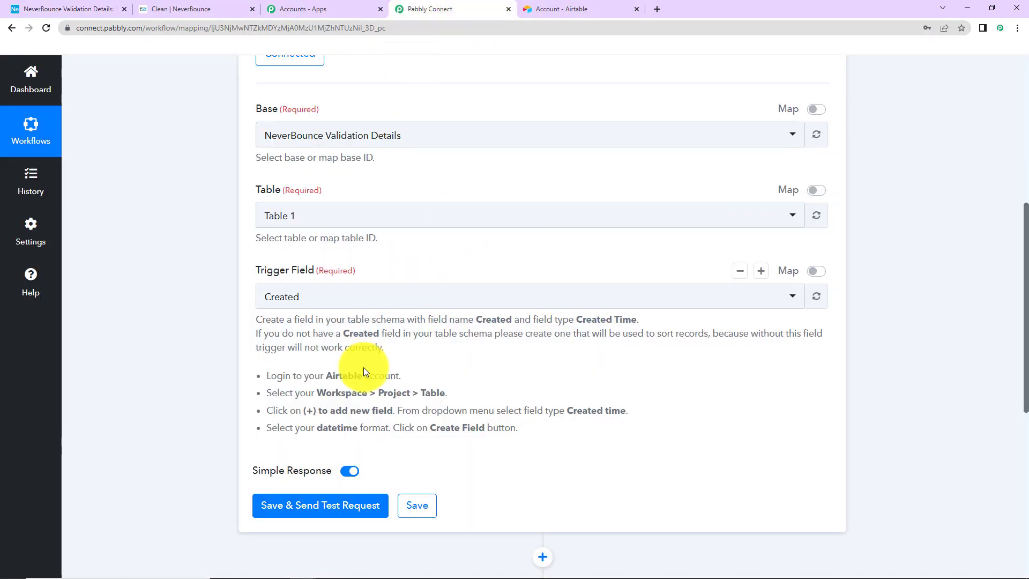
left_click(328, 511)
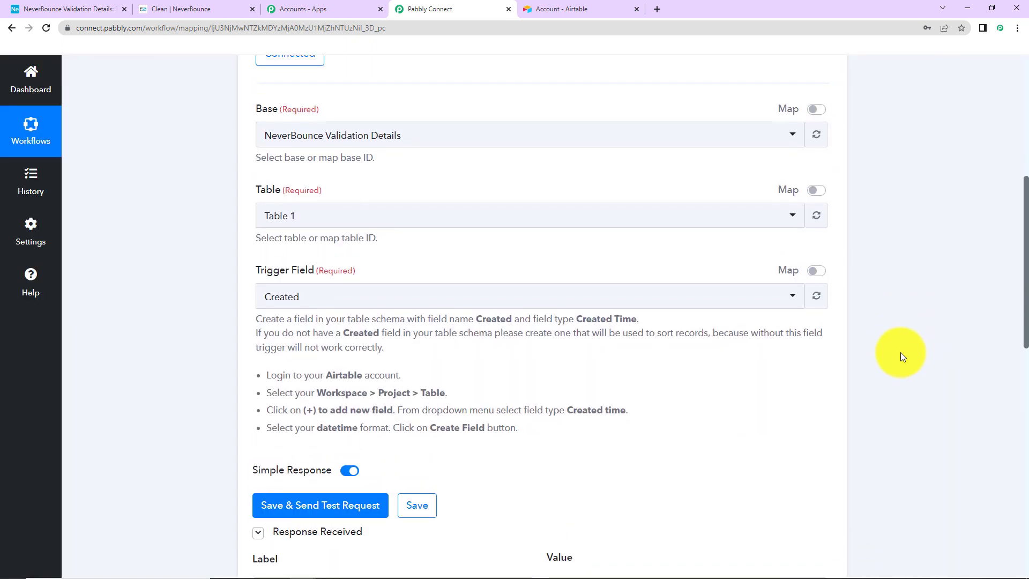
scroll(1014, 300, "down", 7)
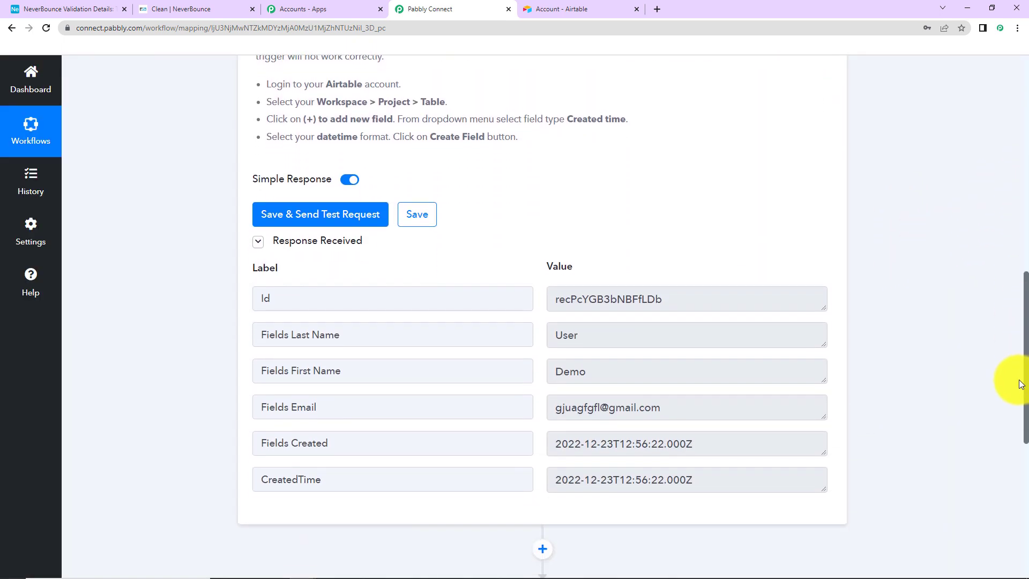
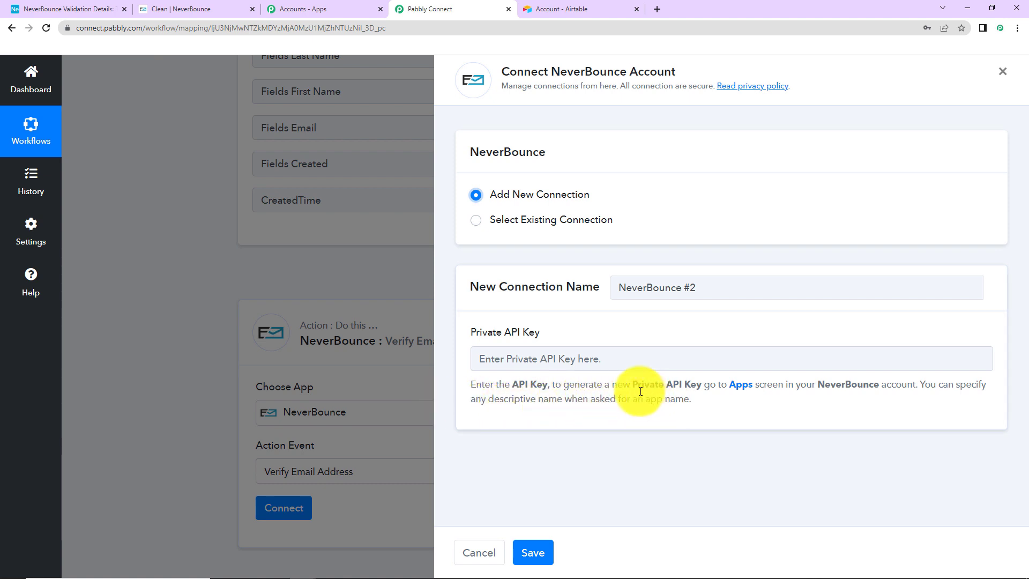
In NeverBounce, start a new app named Demo App with the Custom Integration type
left_click(197, 8)
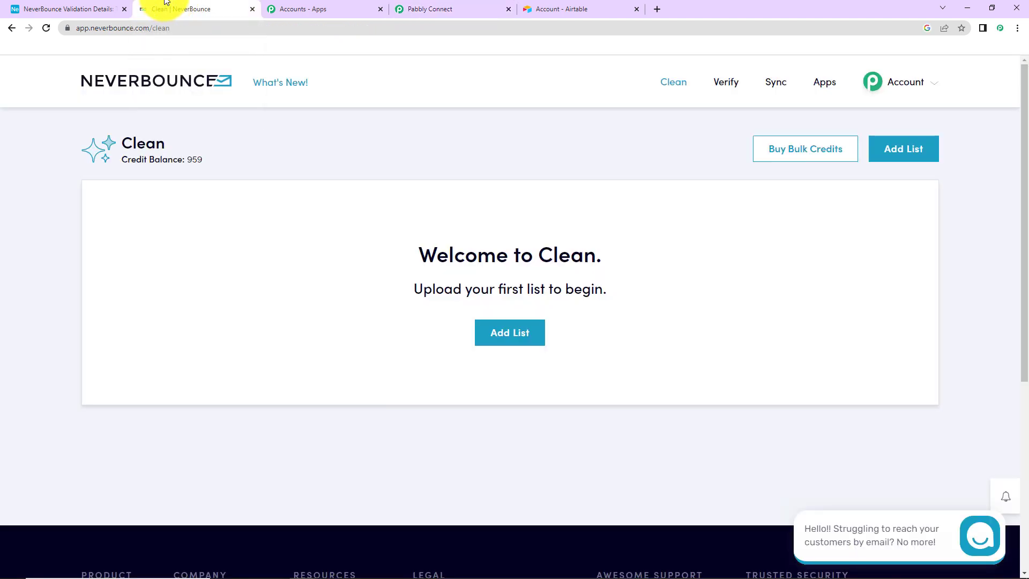
left_click(871, 86)
left_click(825, 82)
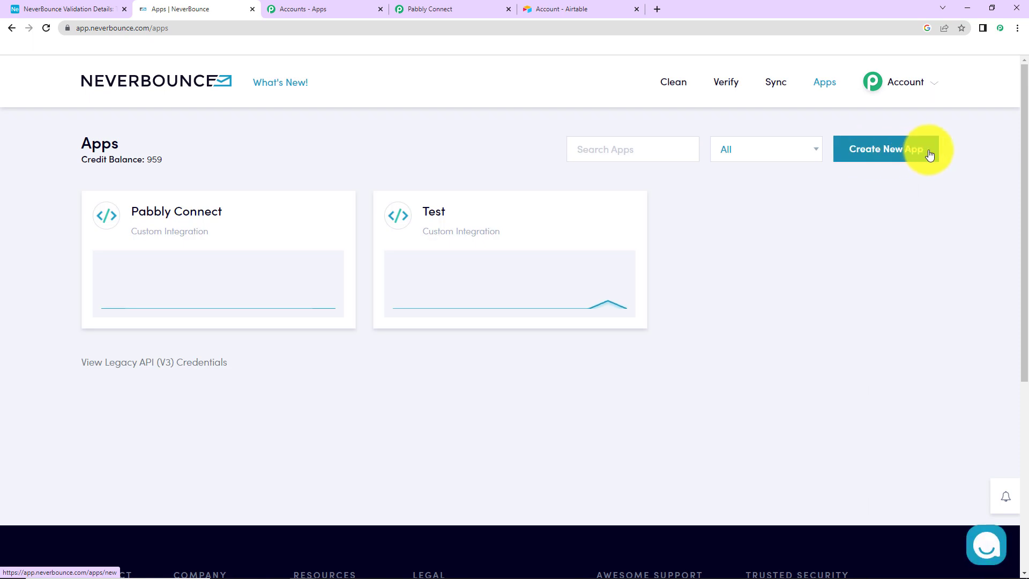
left_click(898, 155)
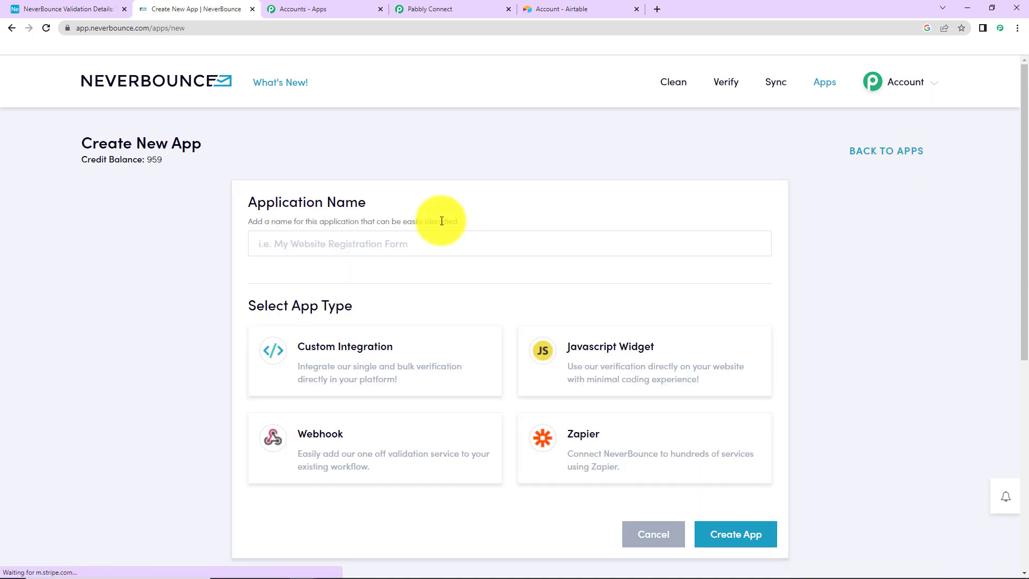
left_click(397, 238)
type("D")
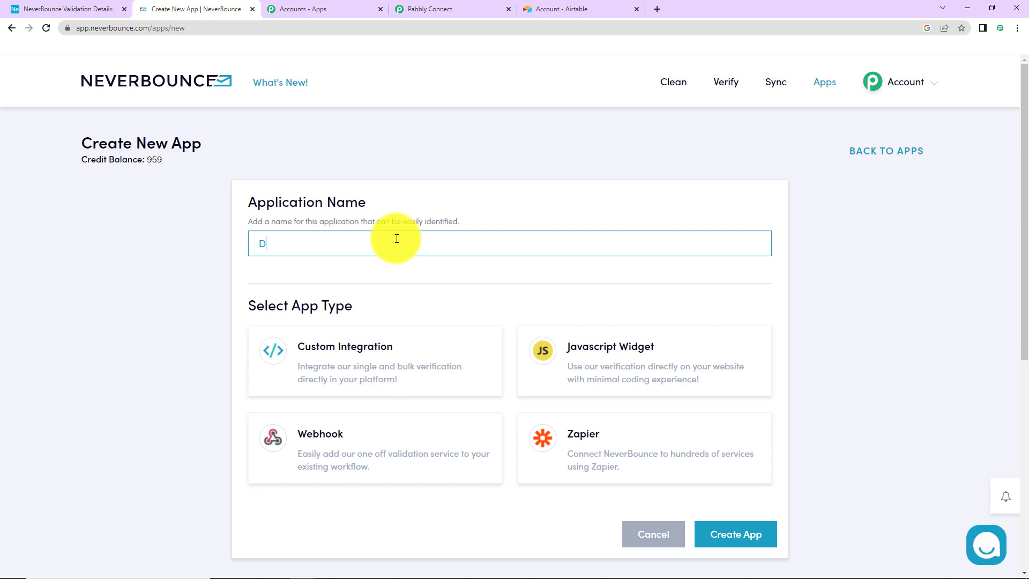
type("emo App")
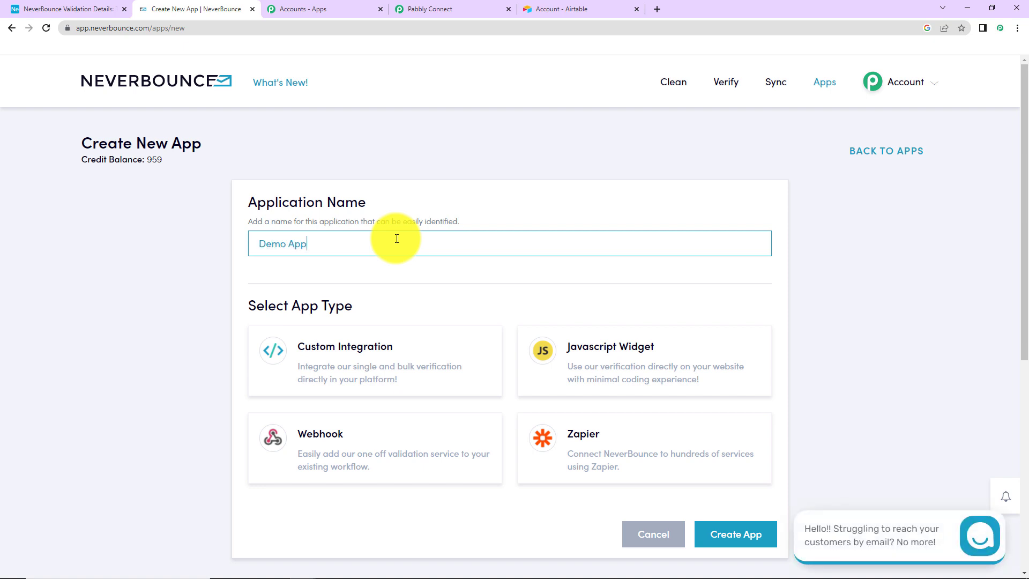
left_click(363, 350)
Review the credit threshold and notification address, then create the Demo App
scroll(629, 389, "down", 2)
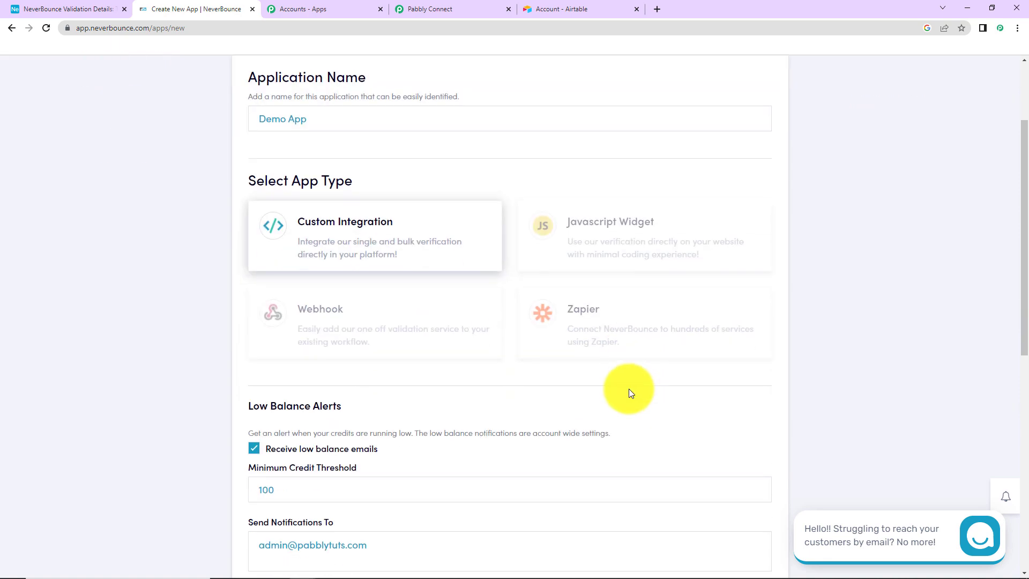
scroll(629, 391, "down", 6)
scroll(407, 335, "up", 4)
left_click(264, 354)
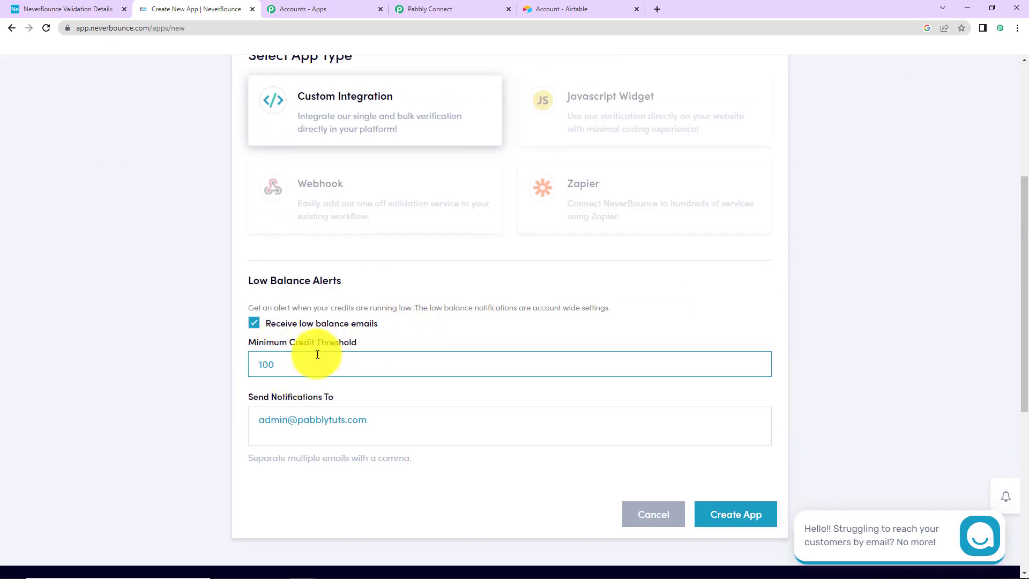
left_click(279, 402)
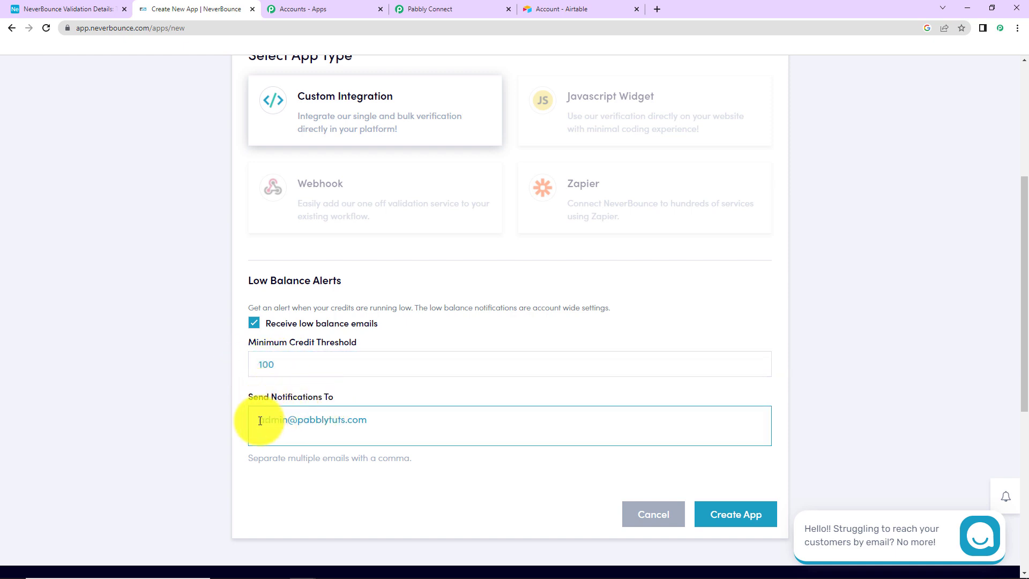
left_click_drag(264, 418, 363, 409)
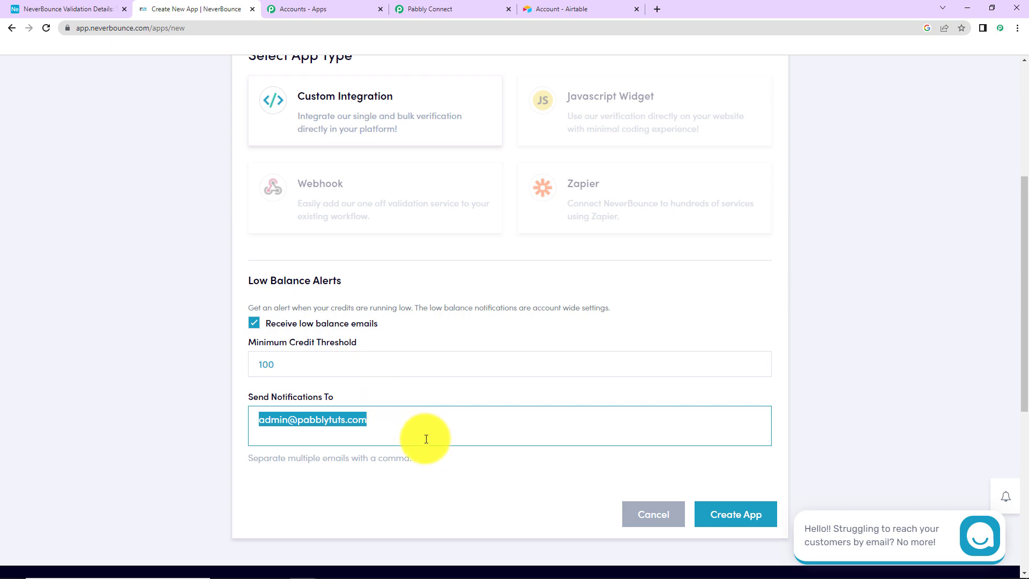
left_click(732, 522)
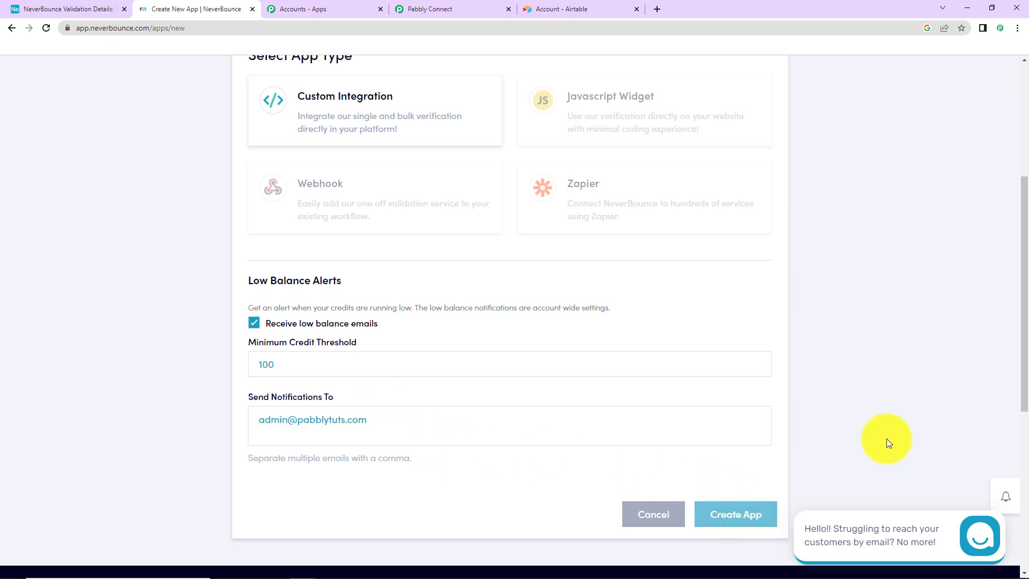
Open the Demo App overview from the apps list and reveal its API key
scroll(780, 373, "up", 5)
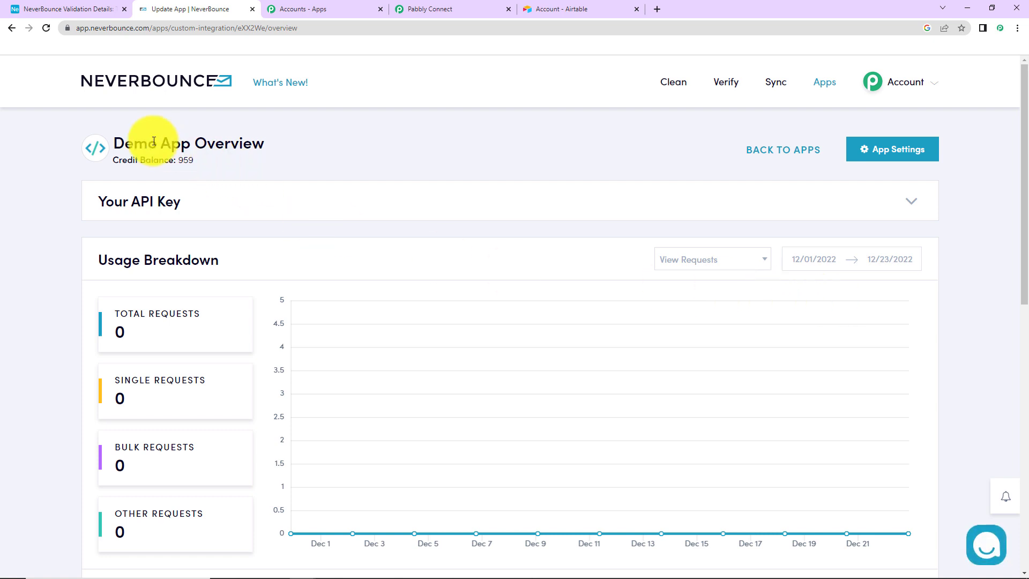
left_click(143, 80)
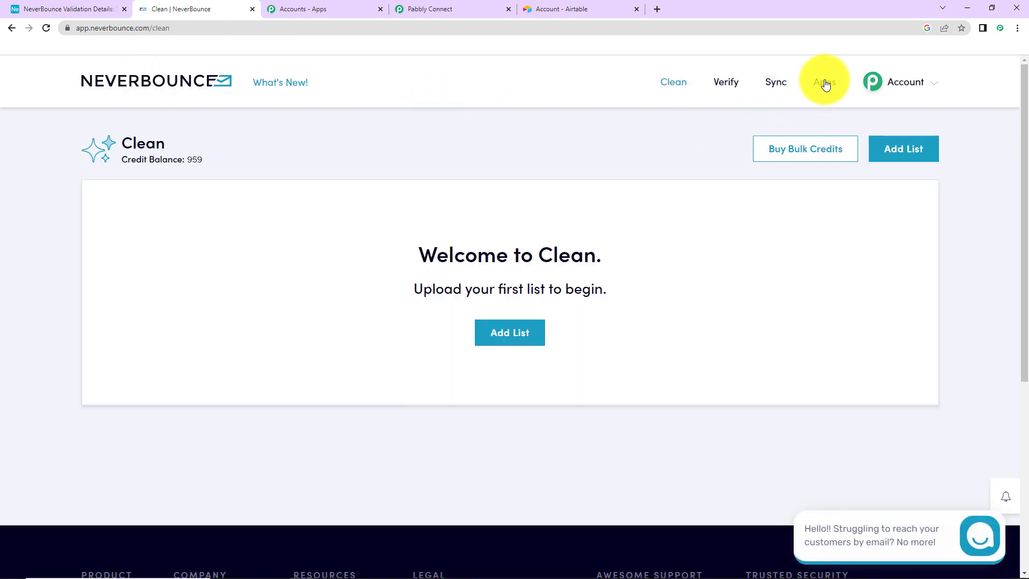
left_click(826, 84)
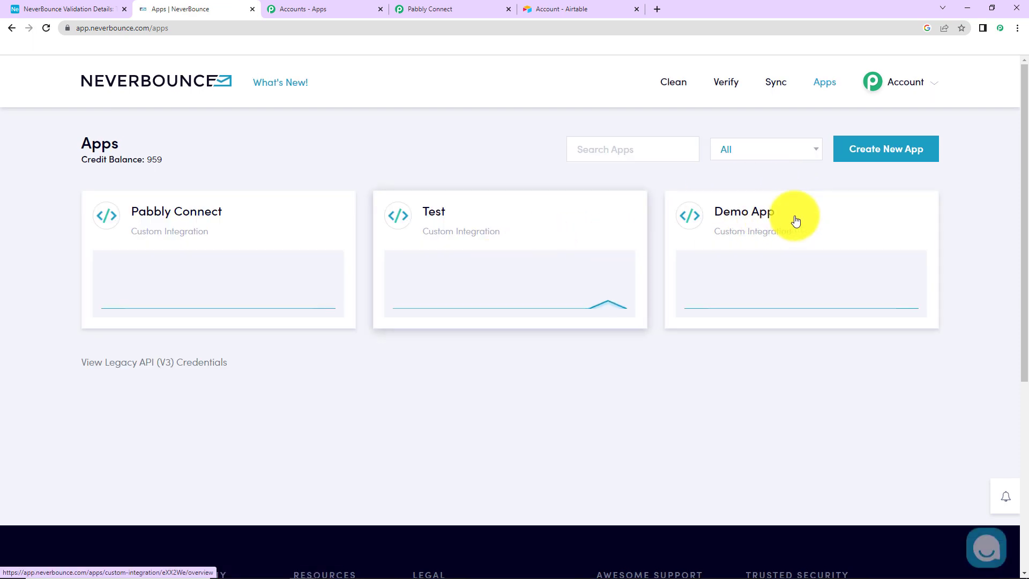
left_click(748, 215)
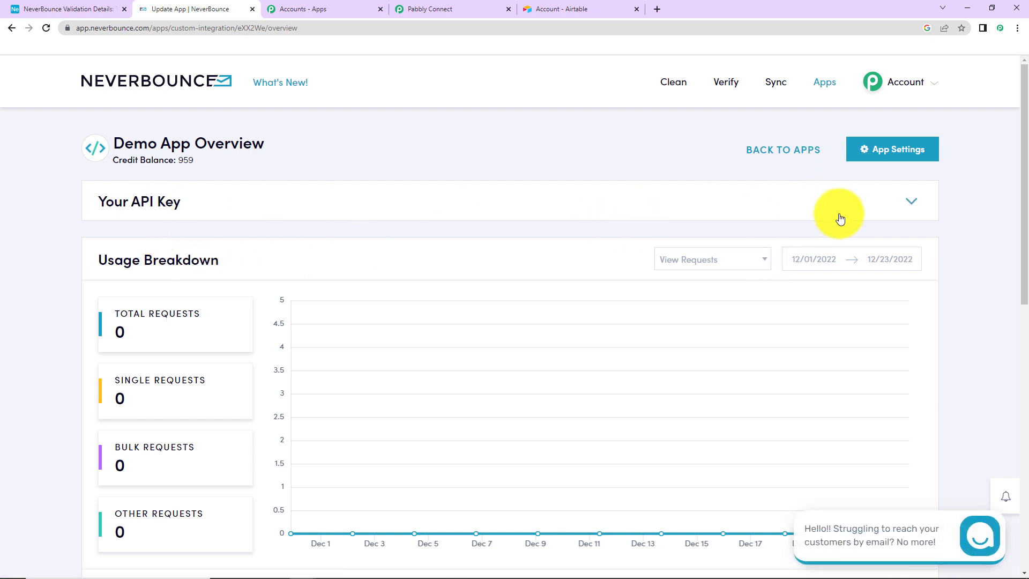
left_click(912, 202)
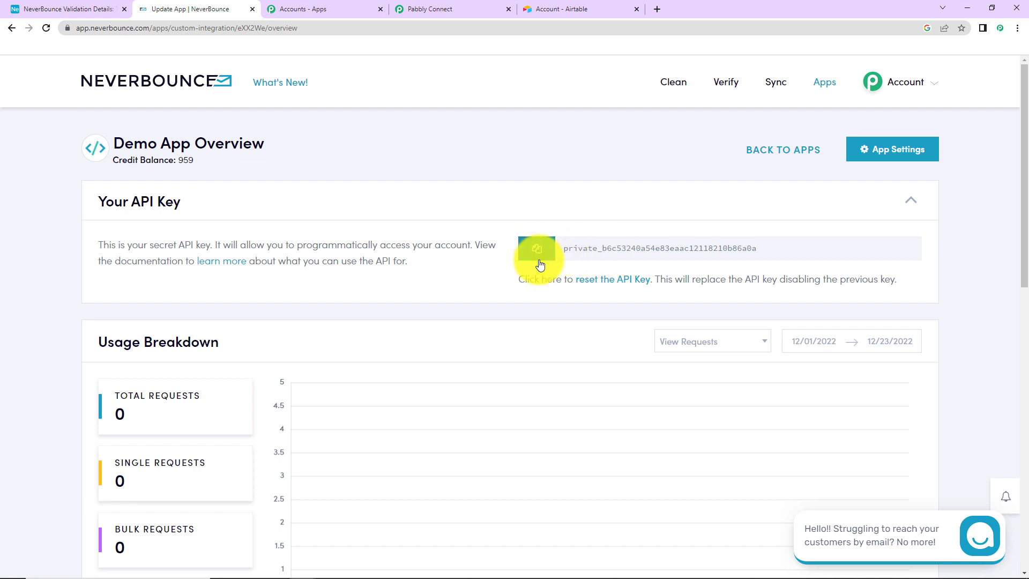
Connect Pabbly's NeverBounce step by pasting the copied API key and saving the connection
left_click(433, 10)
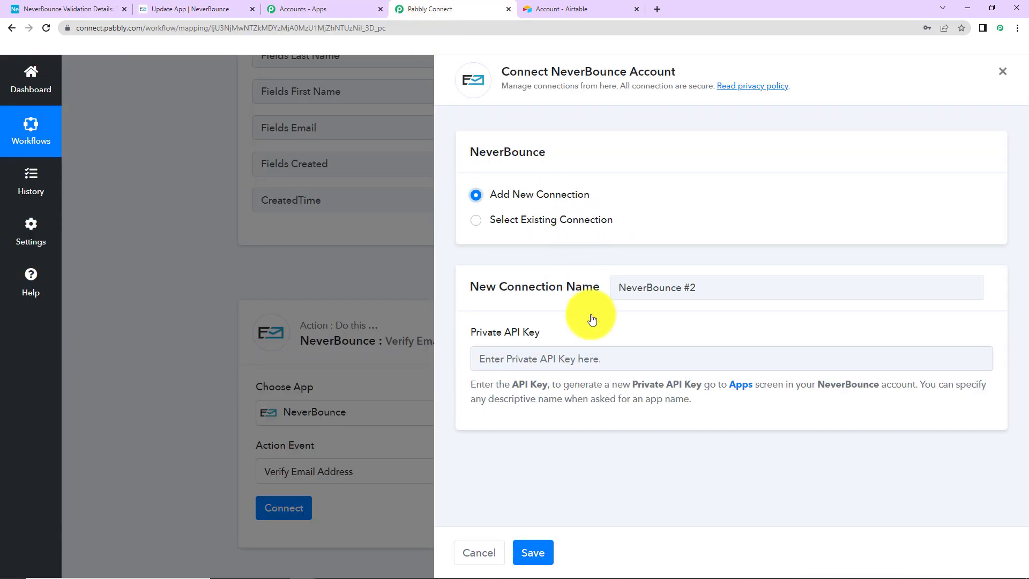
left_click(586, 353)
key("ctrl+v")
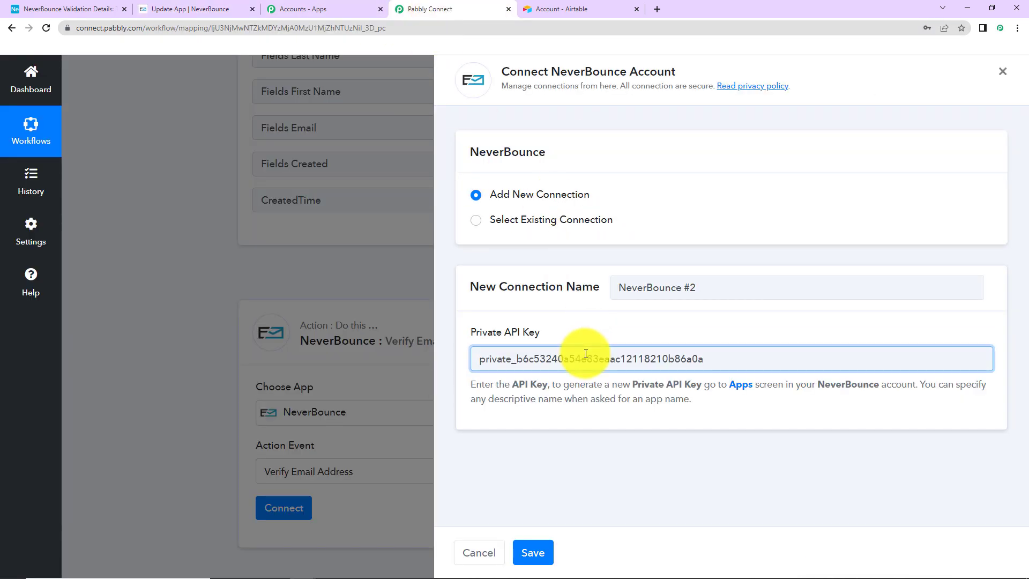
left_click(533, 553)
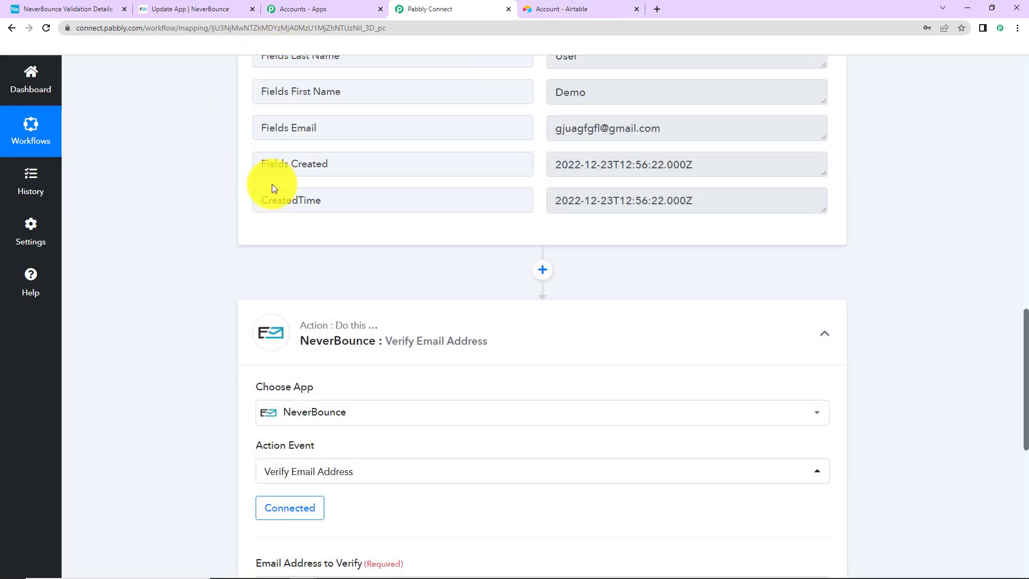
Map Airtable's Fields Email into Email Address to Verify and send a test request
scroll(208, 214, "down", 5)
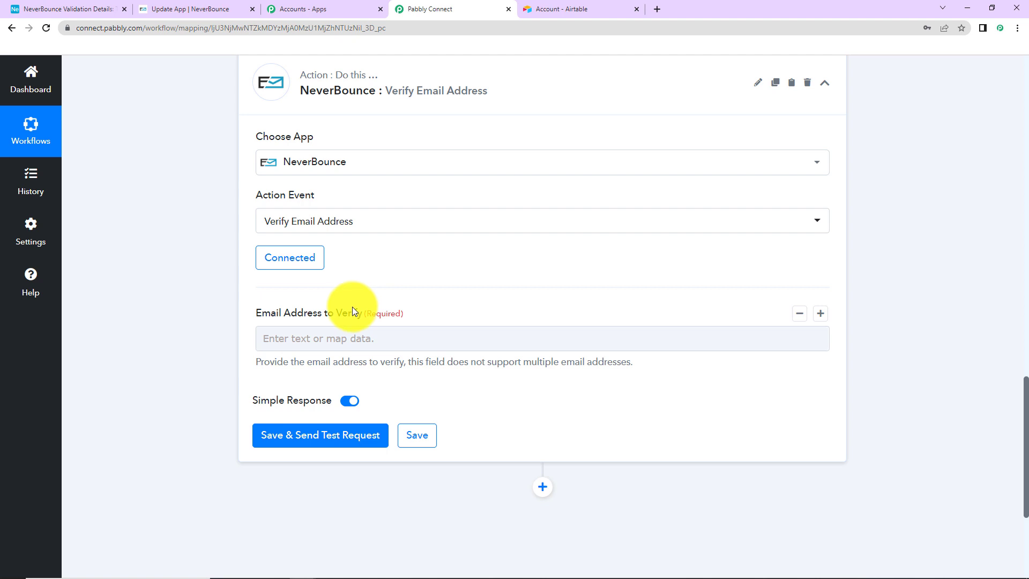
left_click(270, 338)
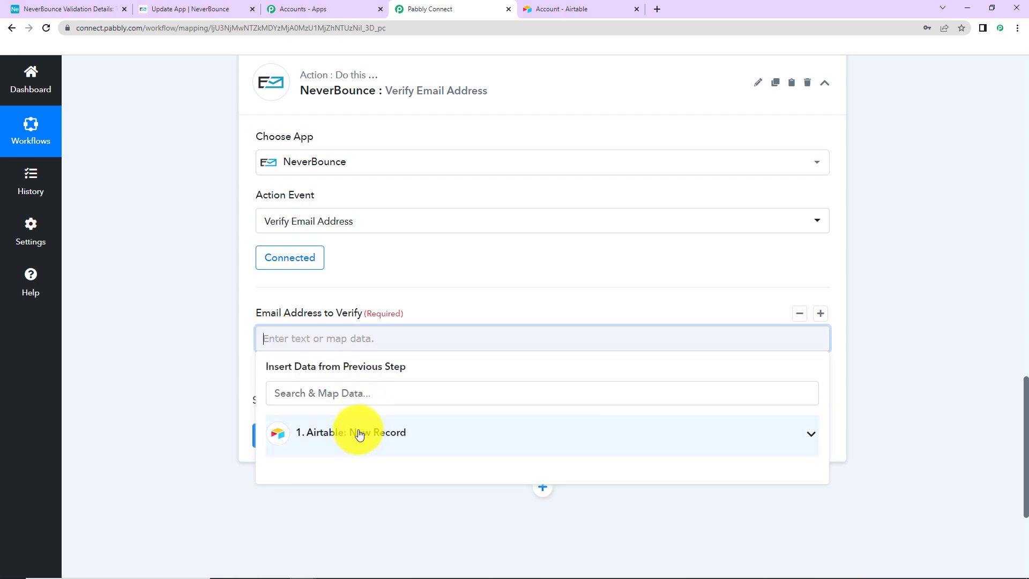
left_click(357, 433)
scroll(432, 518, "down", 2)
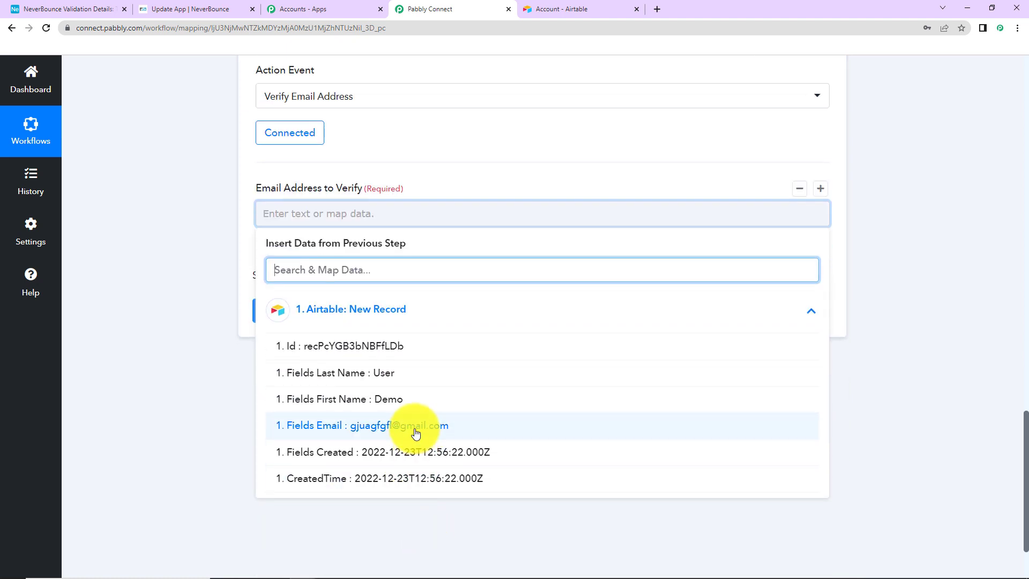
left_click(472, 431)
left_click(316, 409)
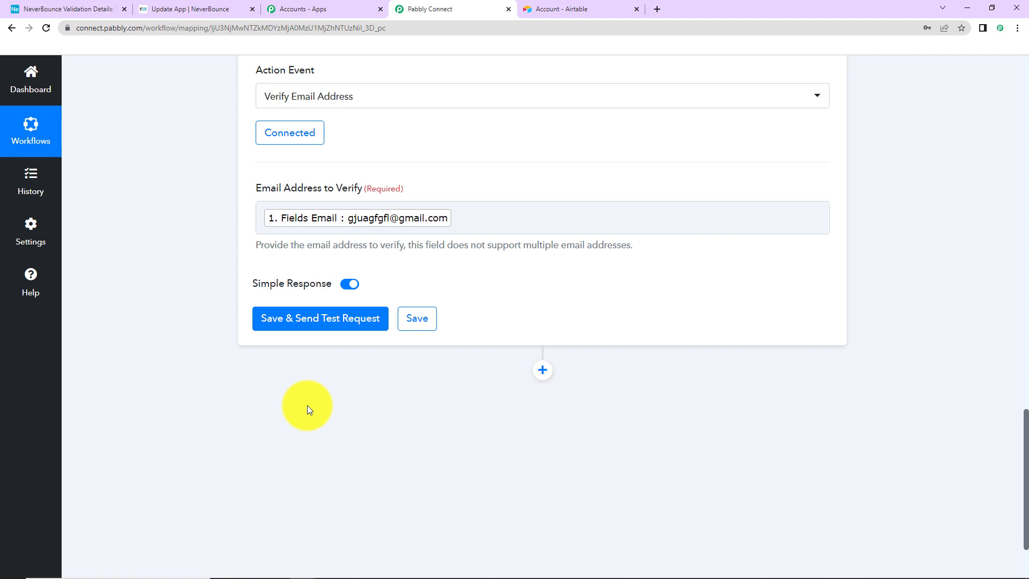
left_click(309, 333)
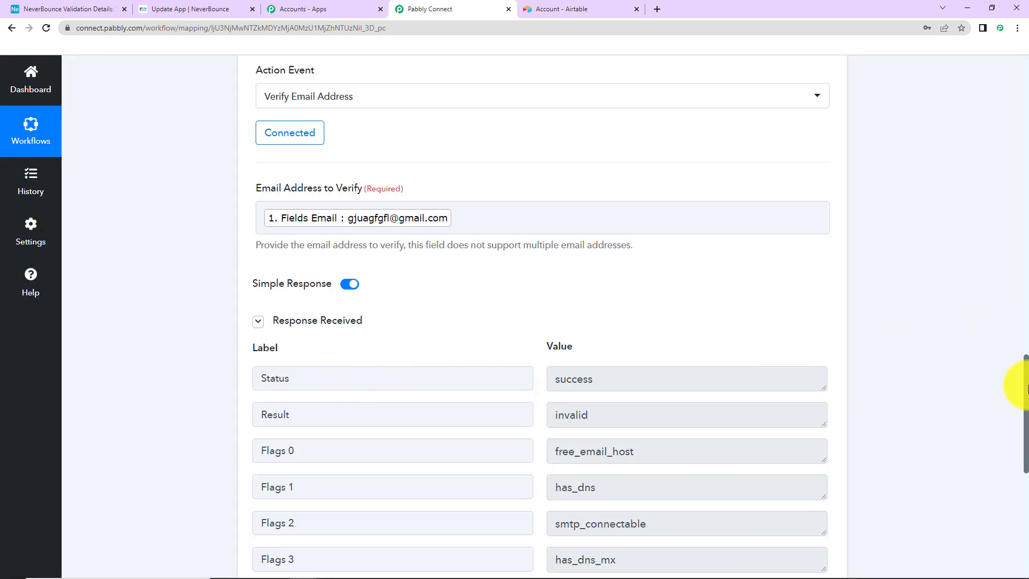
scroll(1024, 407, "down", 3)
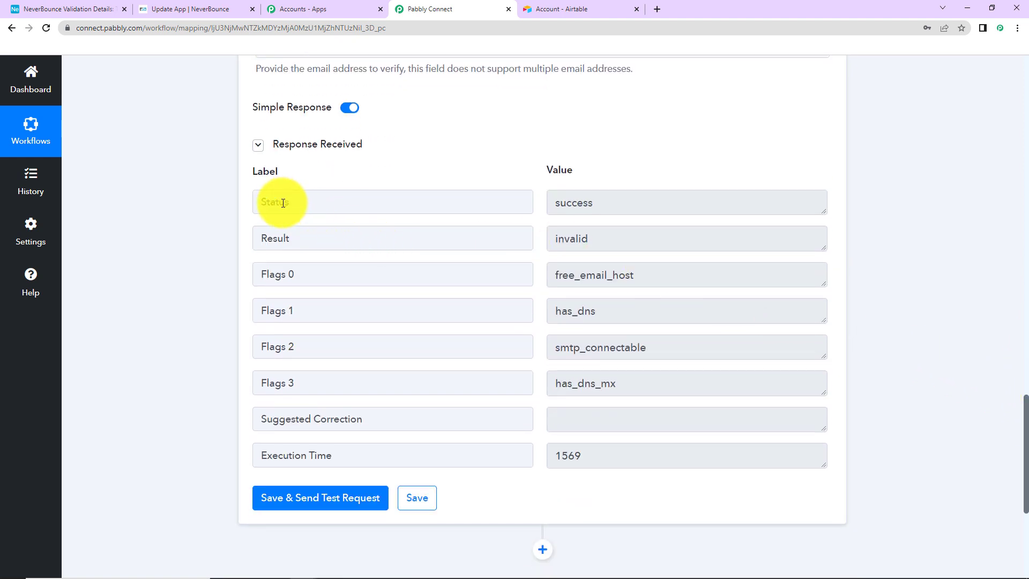
left_click_drag(254, 238, 316, 241)
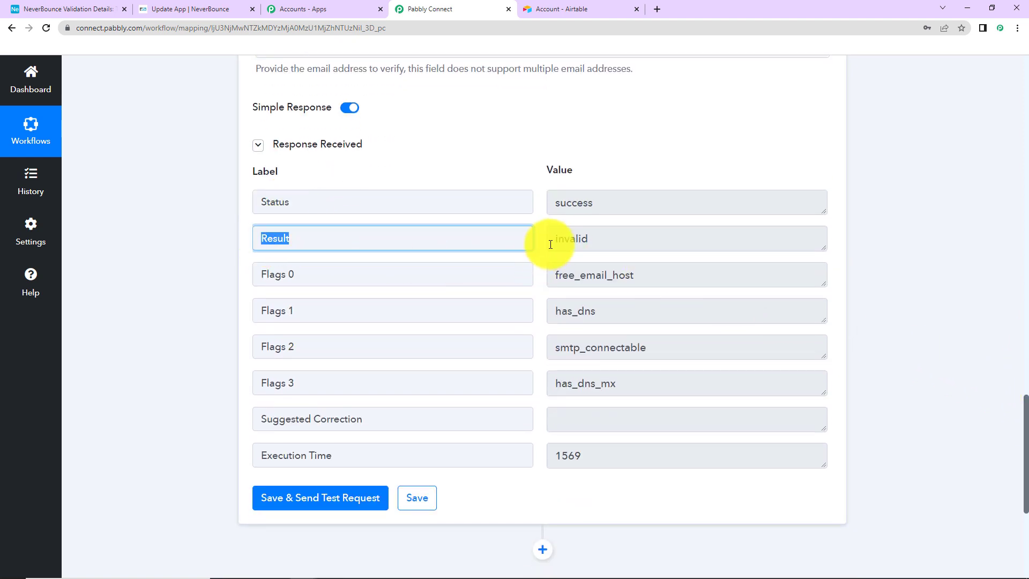
left_click_drag(551, 244, 635, 246)
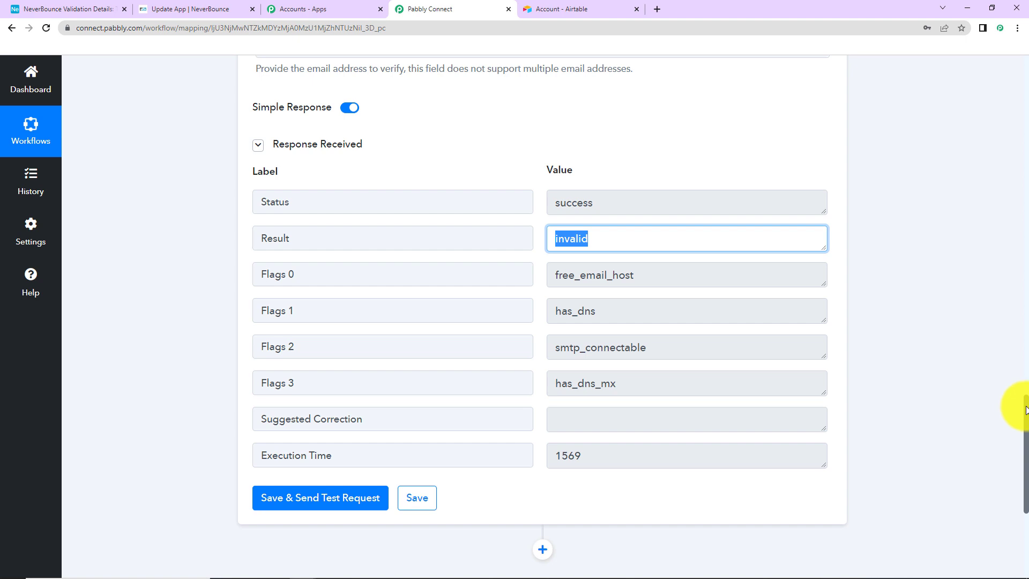
left_click_drag(1026, 417, 1020, 497)
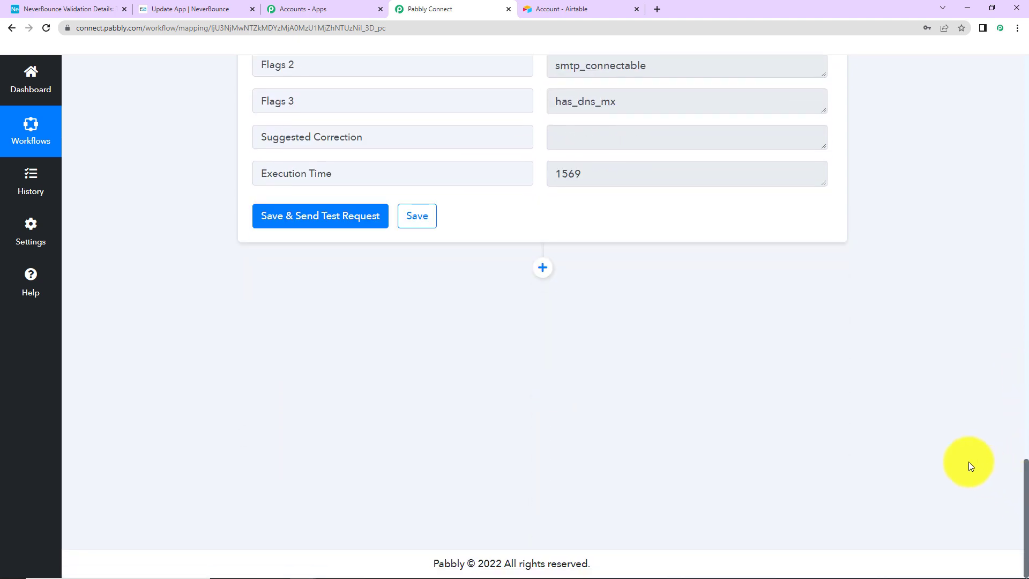
Add an Airtable Update Record action after NeverBounce using the existing Airtable connection
left_click(541, 268)
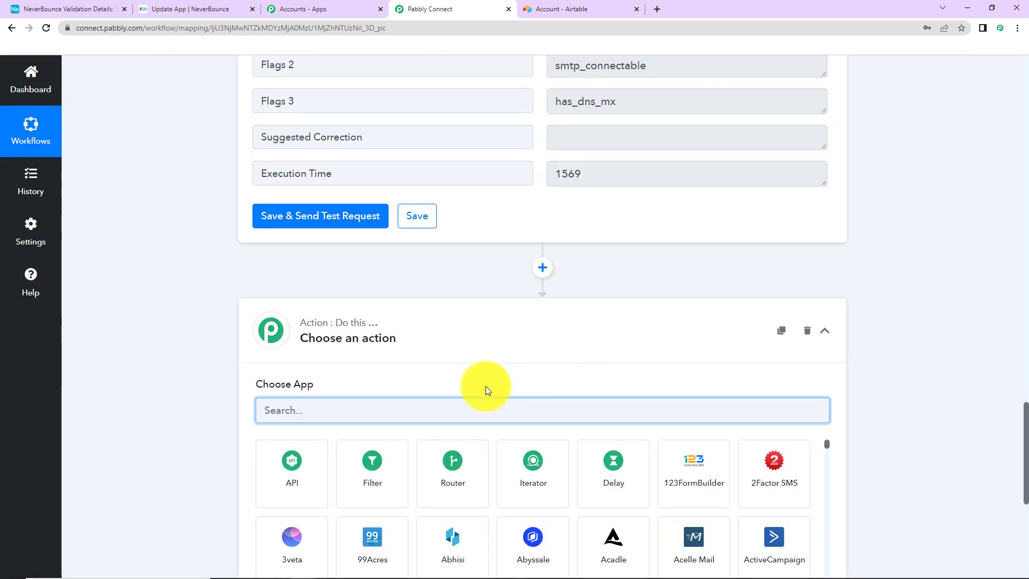
type("airtable")
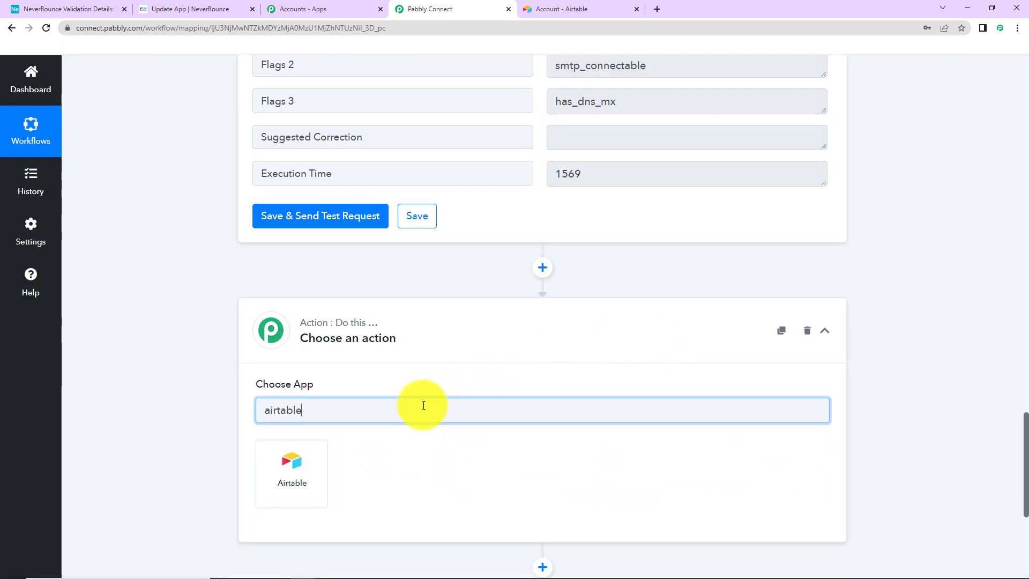
left_click(303, 481)
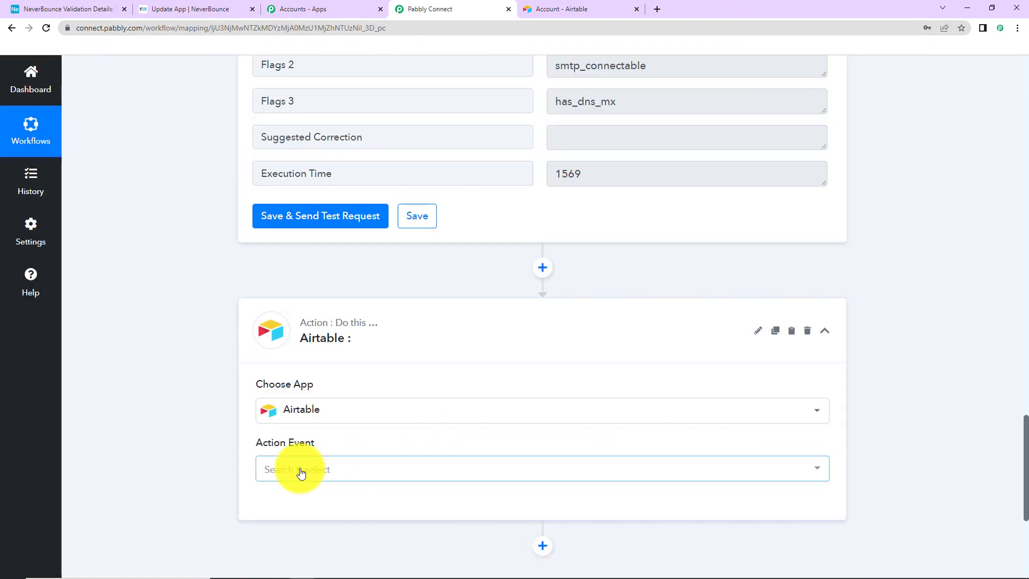
left_click(300, 471)
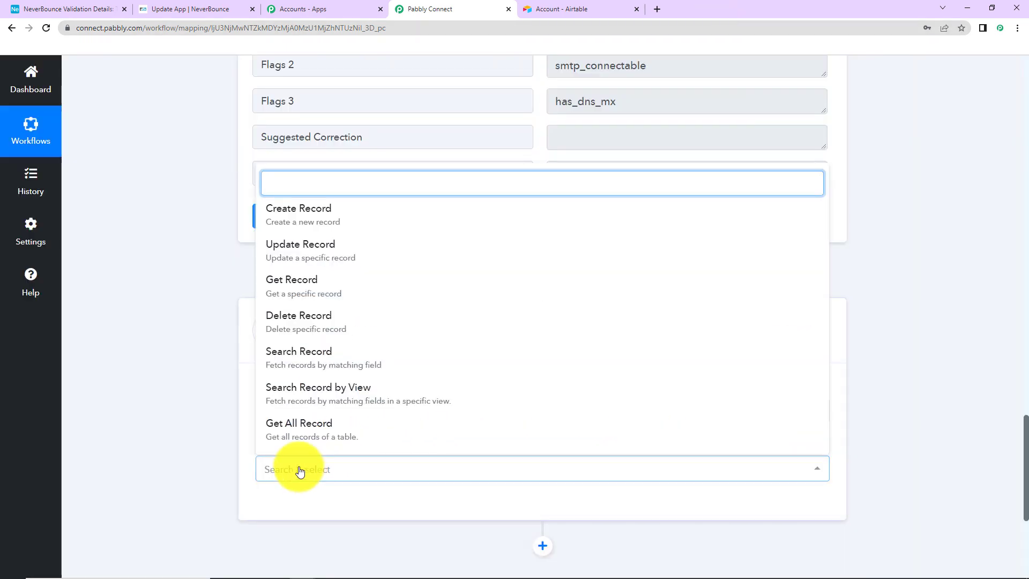
left_click(297, 258)
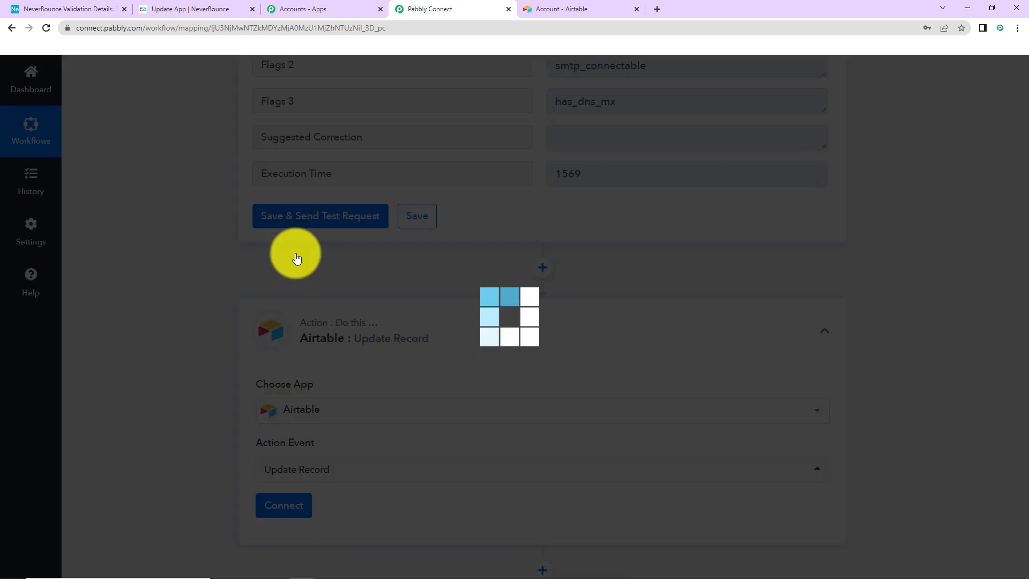
left_click(285, 505)
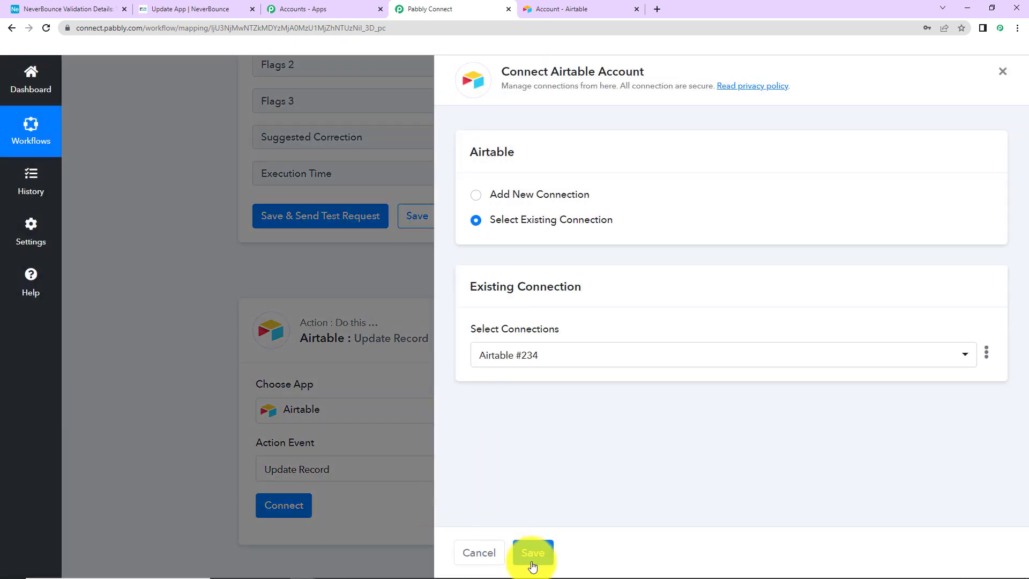
left_click(534, 559)
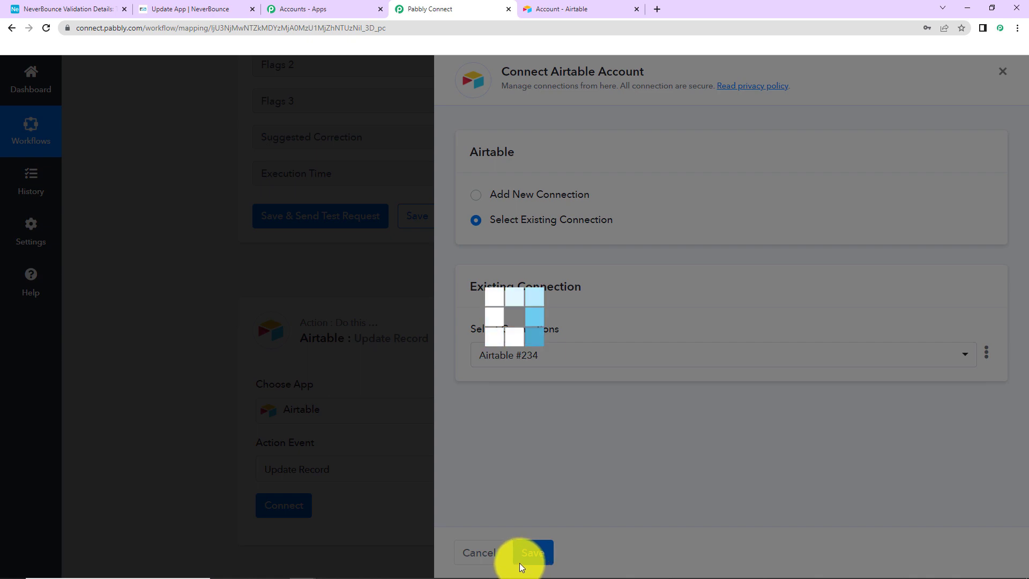
Set the Update Record base to NeverBounce Validation Details
scroll(500, 496, "down", 5)
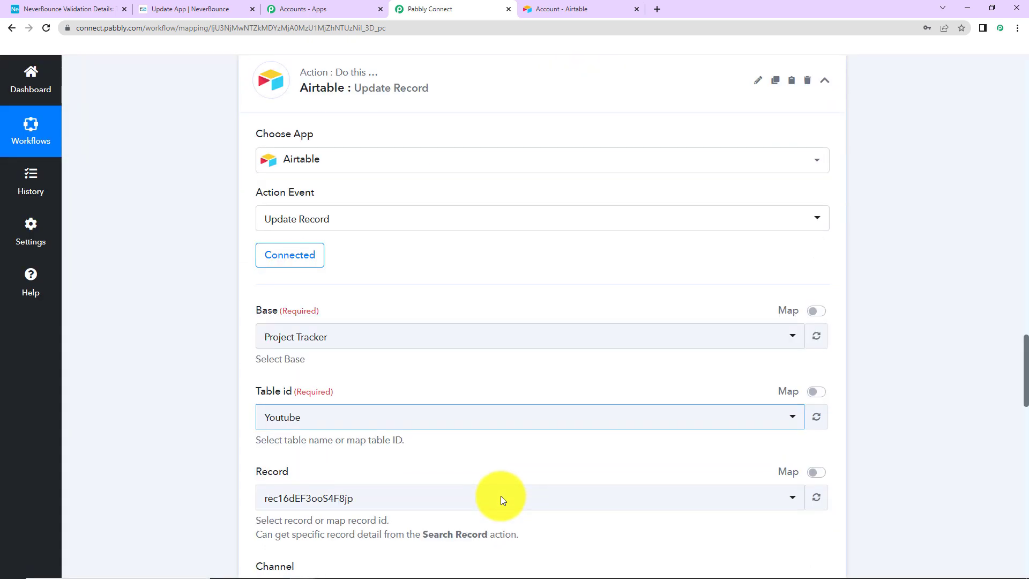
scroll(420, 494, "down", 3)
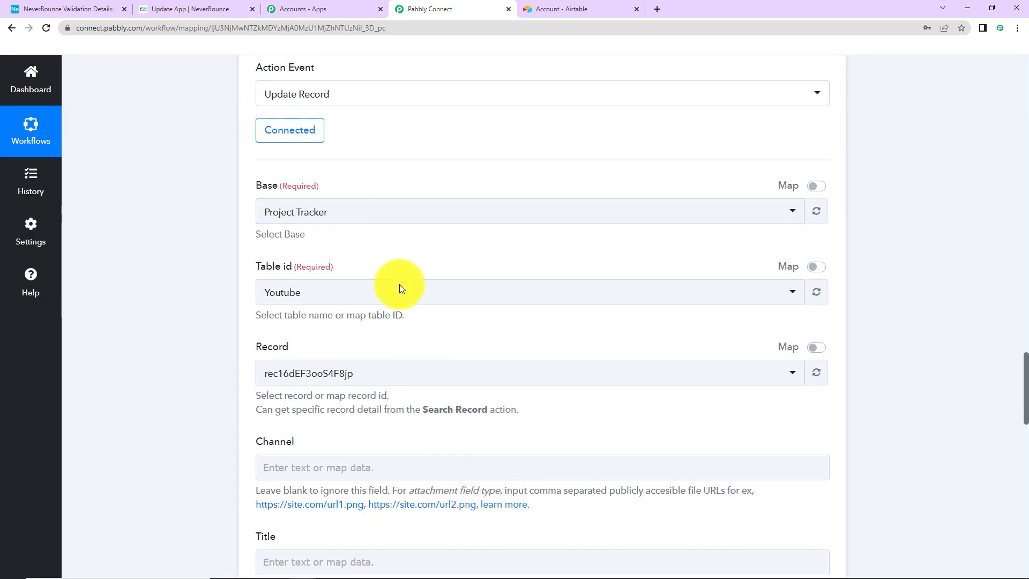
left_click(362, 218)
type("never")
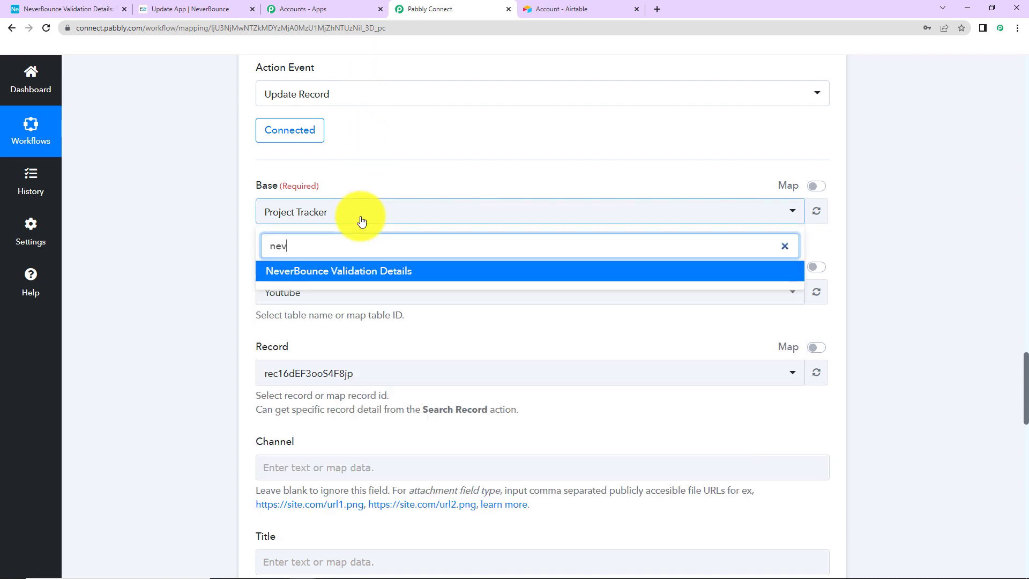
left_click(360, 272)
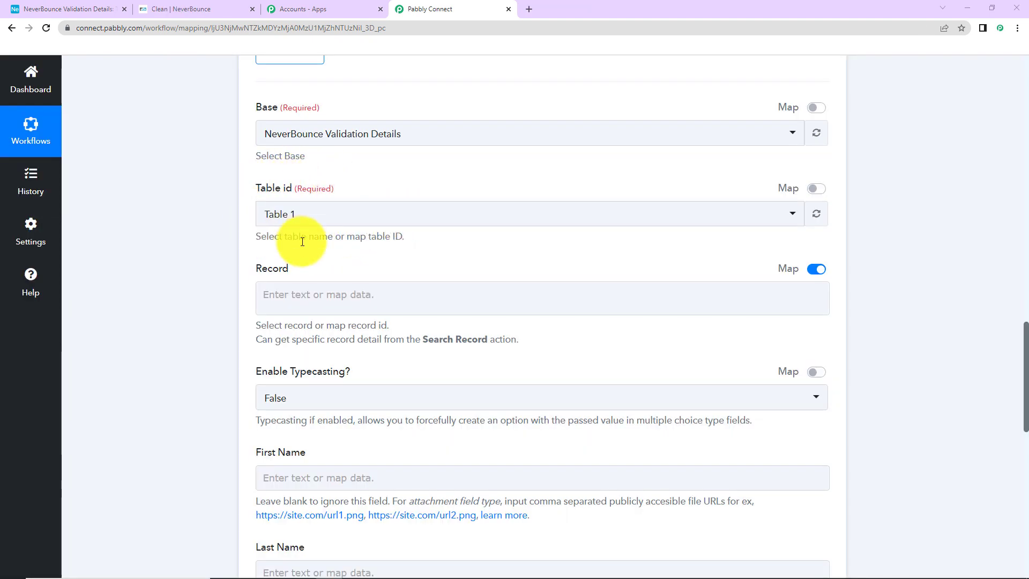
left_click(288, 290)
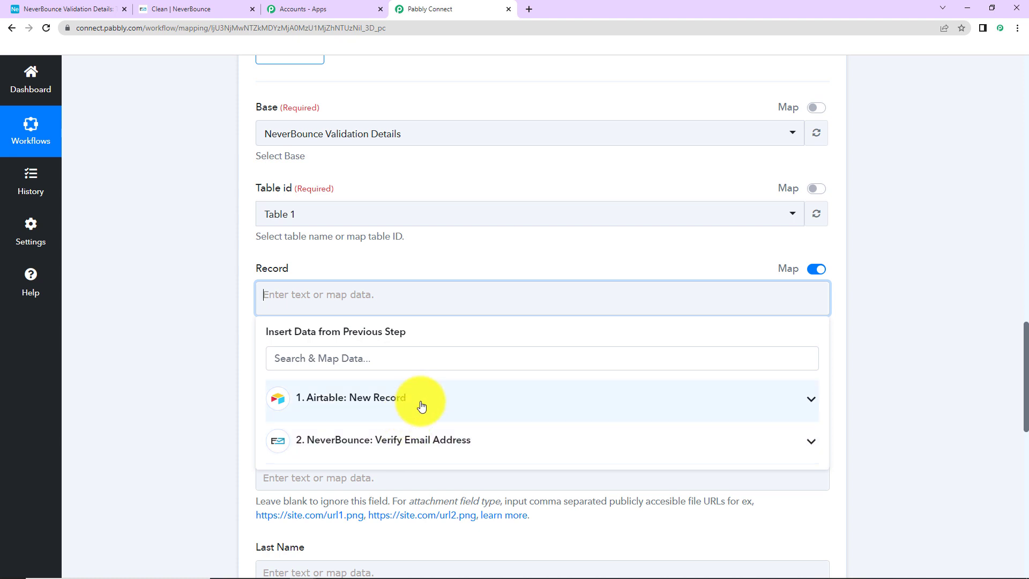
Map the new Airtable record's Id into Record and its first name into First Name
left_click(422, 406)
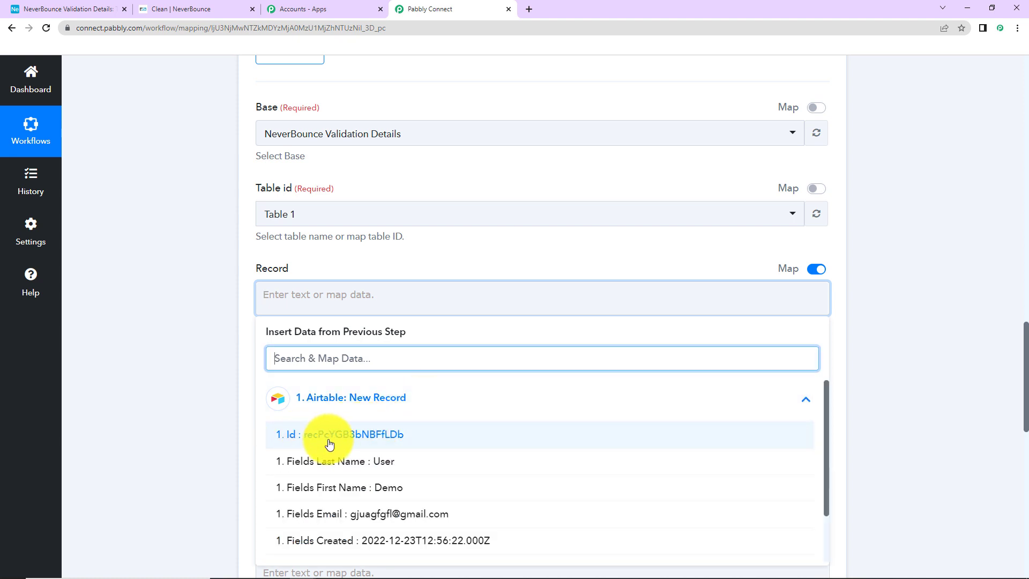
left_click(413, 446)
left_click(197, 364)
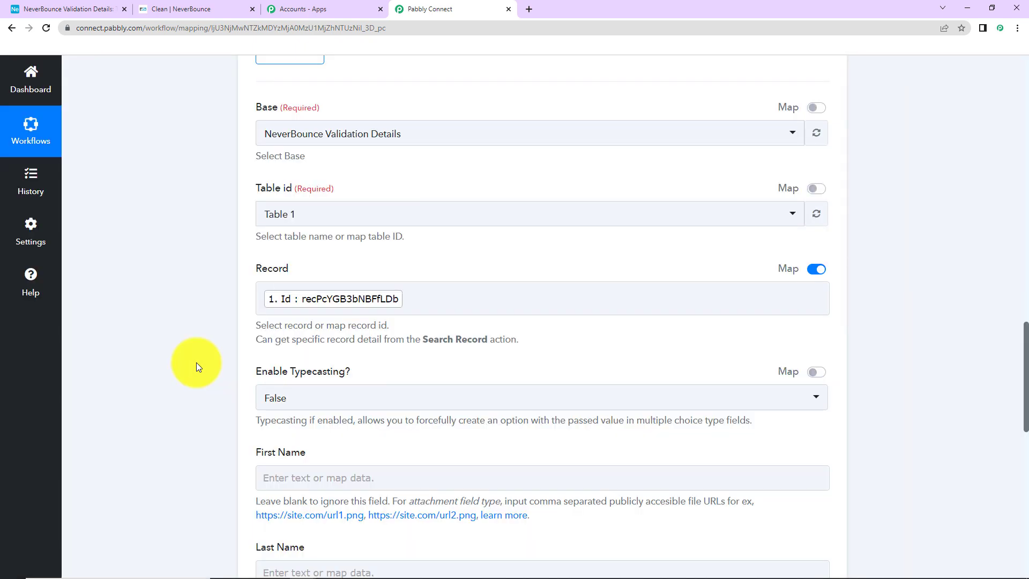
scroll(196, 362, "down", 5)
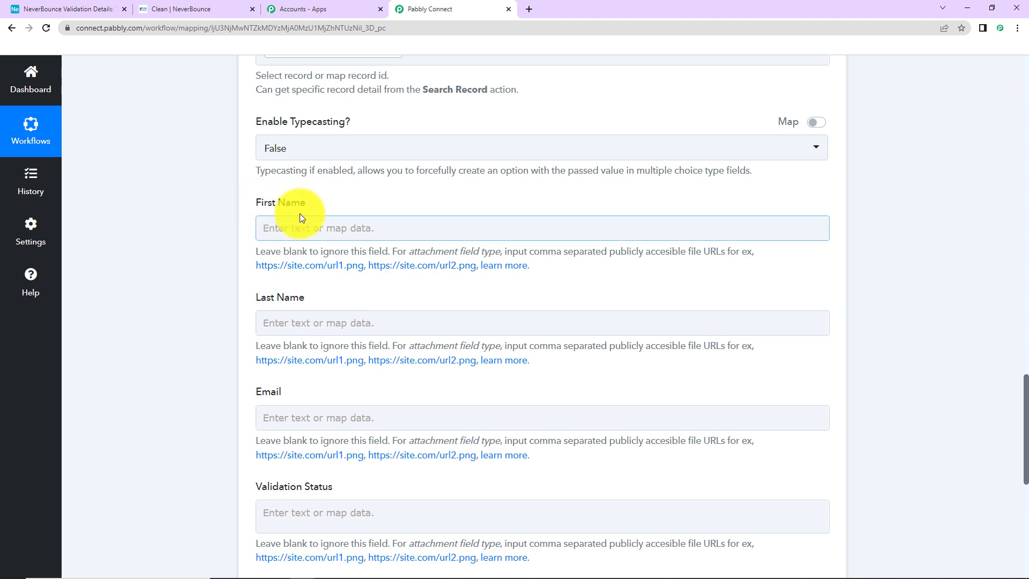
left_click(281, 228)
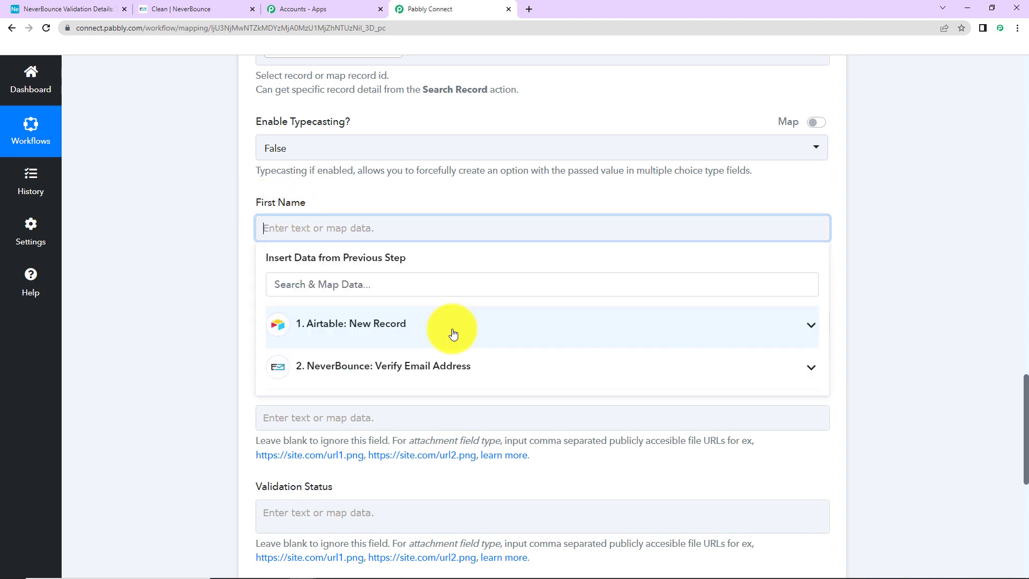
left_click(337, 341)
left_click(358, 413)
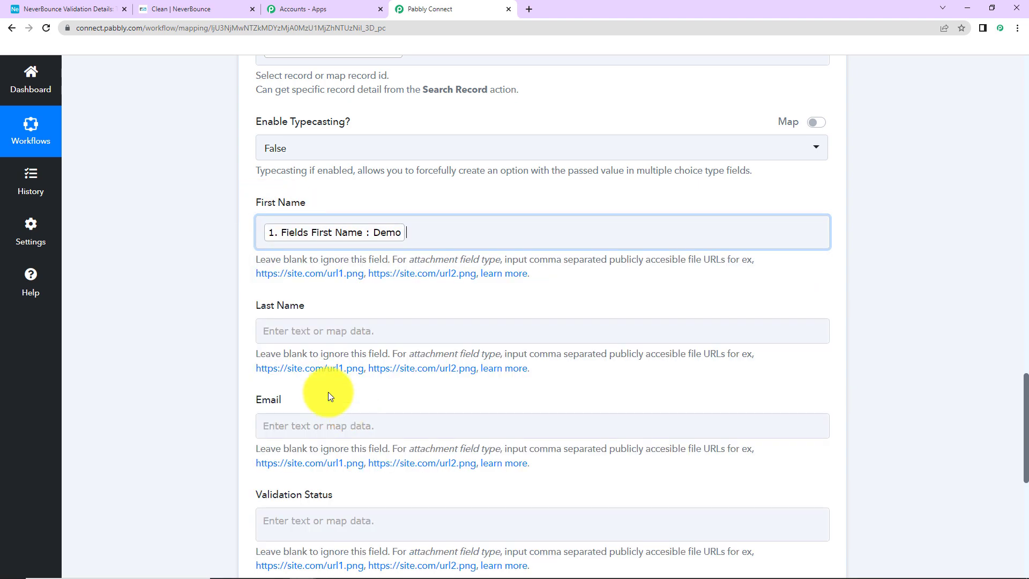
left_click(209, 319)
Map the record's Fields Last Name and Fields Email into Last Name and Email
left_click(280, 330)
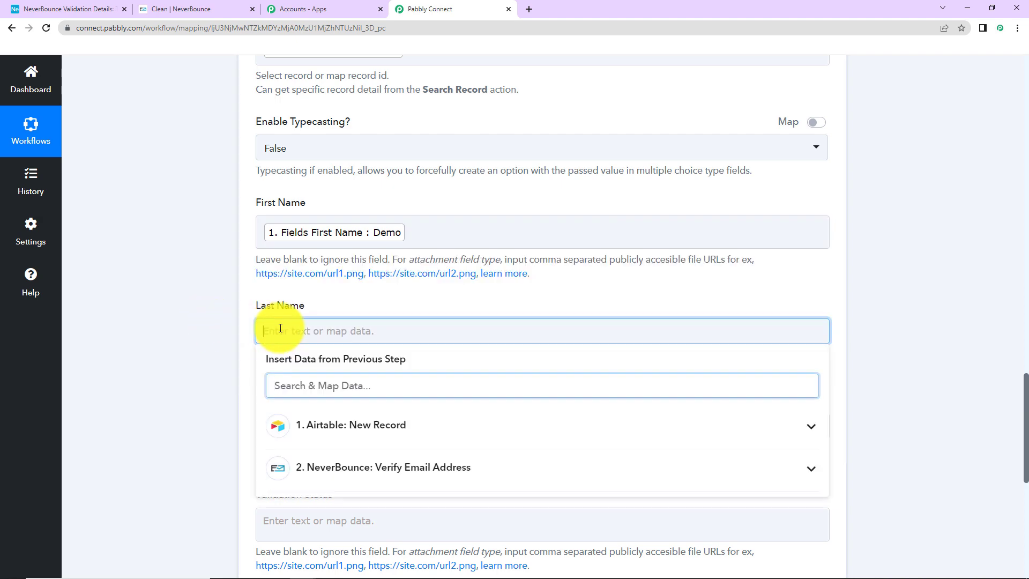
left_click(314, 425)
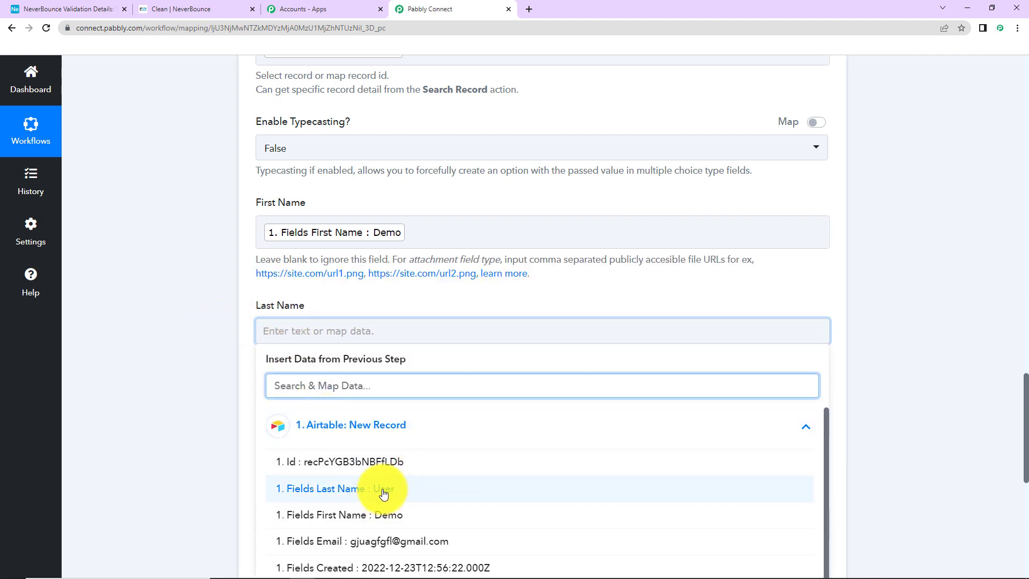
left_click(386, 489)
left_click(176, 353)
scroll(176, 352, "down", 2)
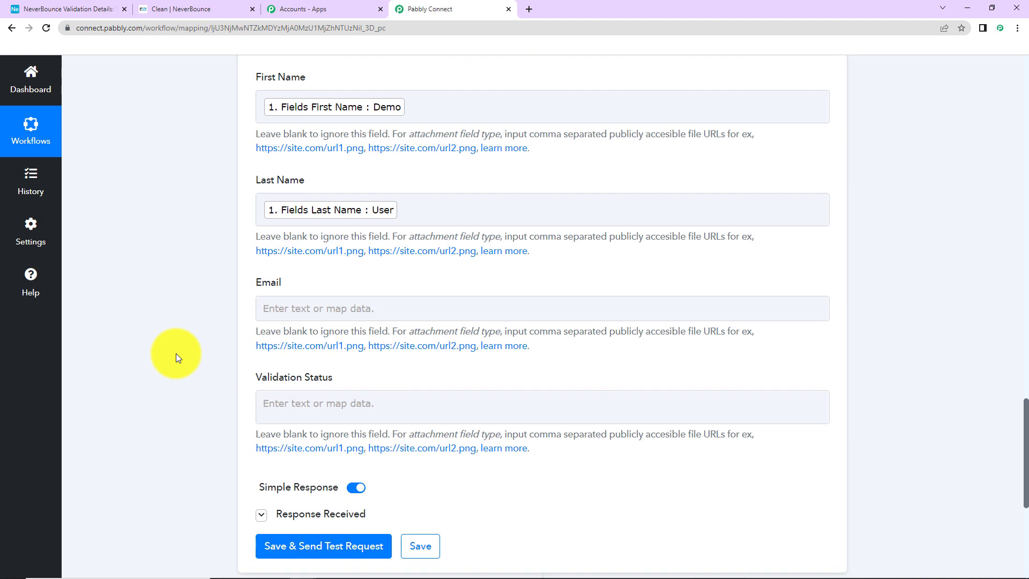
left_click(339, 311)
left_click(358, 405)
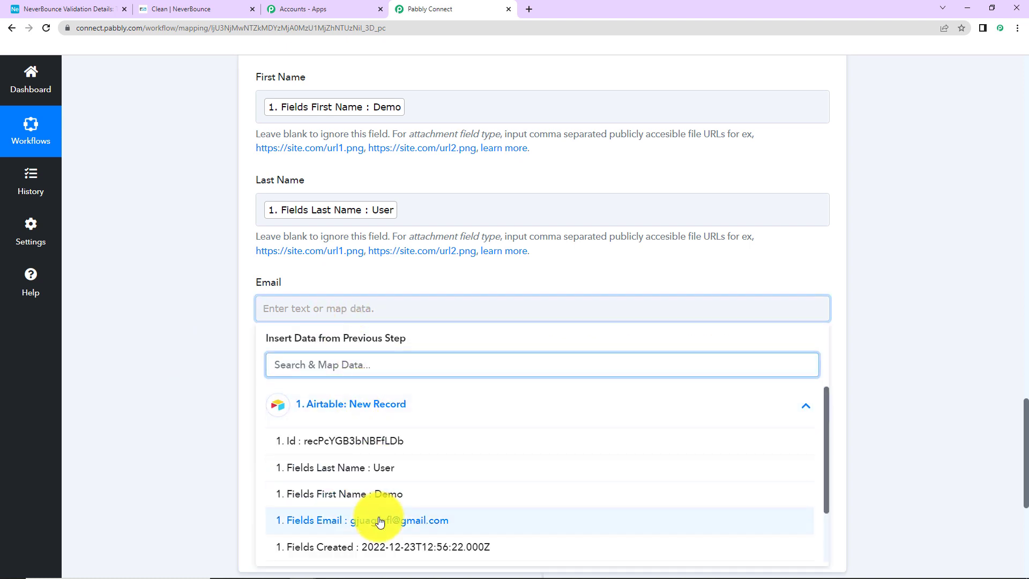
left_click(379, 520)
left_click(205, 398)
Map NeverBounce's Result output into the Validation Status field
scroll(205, 398, "down", 1)
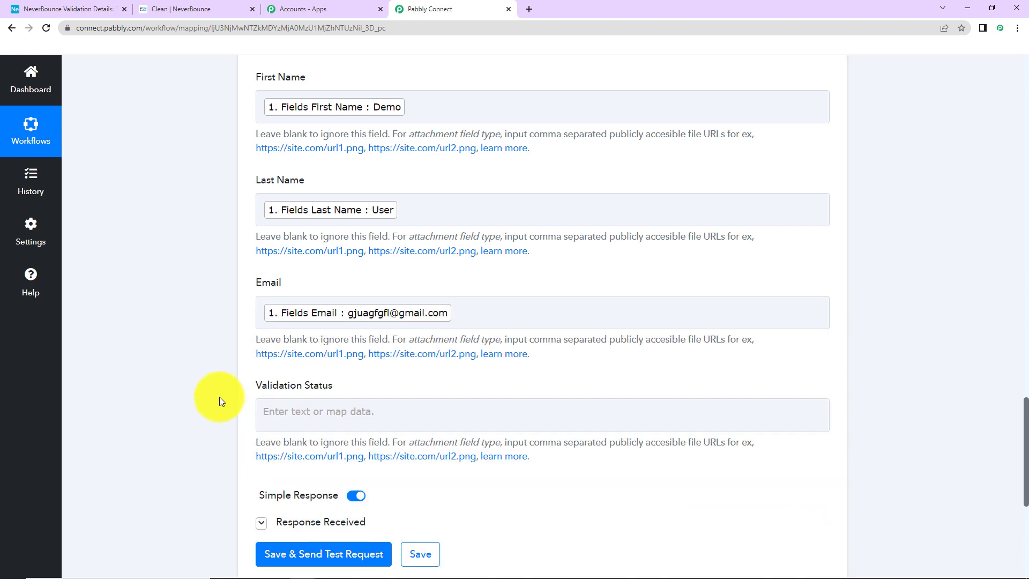
scroll(418, 391, "down", 1)
scroll(490, 396, "up", 1)
left_click(345, 411)
scroll(874, 395, "down", 1)
scroll(874, 395, "down", 3)
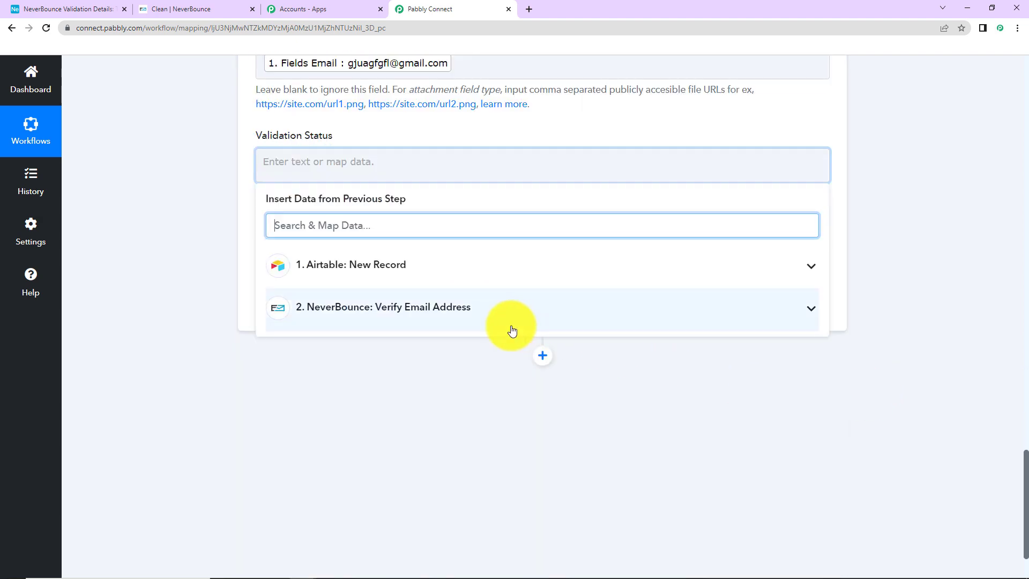
left_click(424, 321)
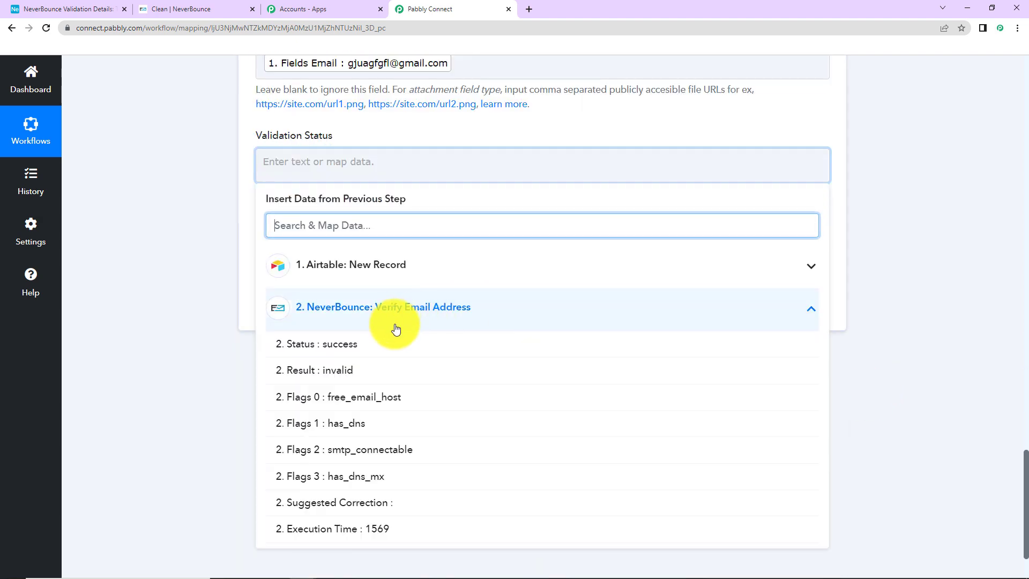
left_click(361, 371)
left_click(188, 326)
scroll(187, 326, "up", 9)
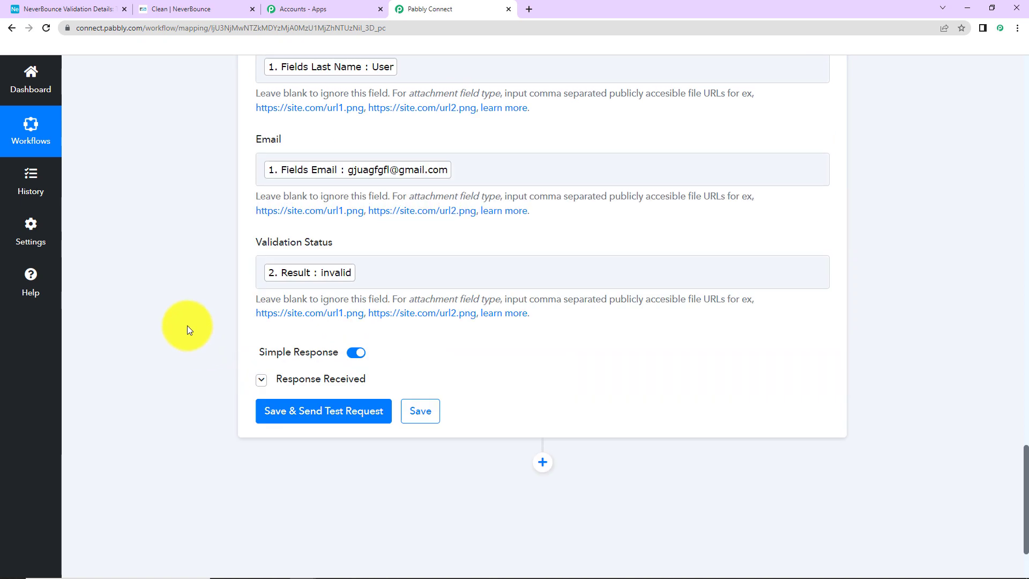
scroll(188, 326, "down", 3)
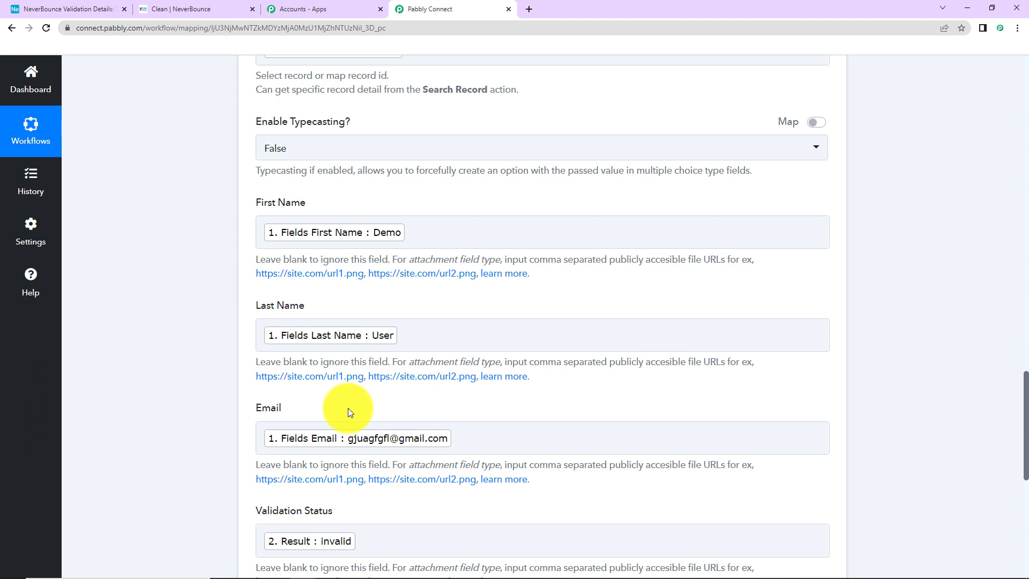
Send a test update that writes Validation Status invalid to the Airtable record, then view it in Airtable
left_click(294, 242)
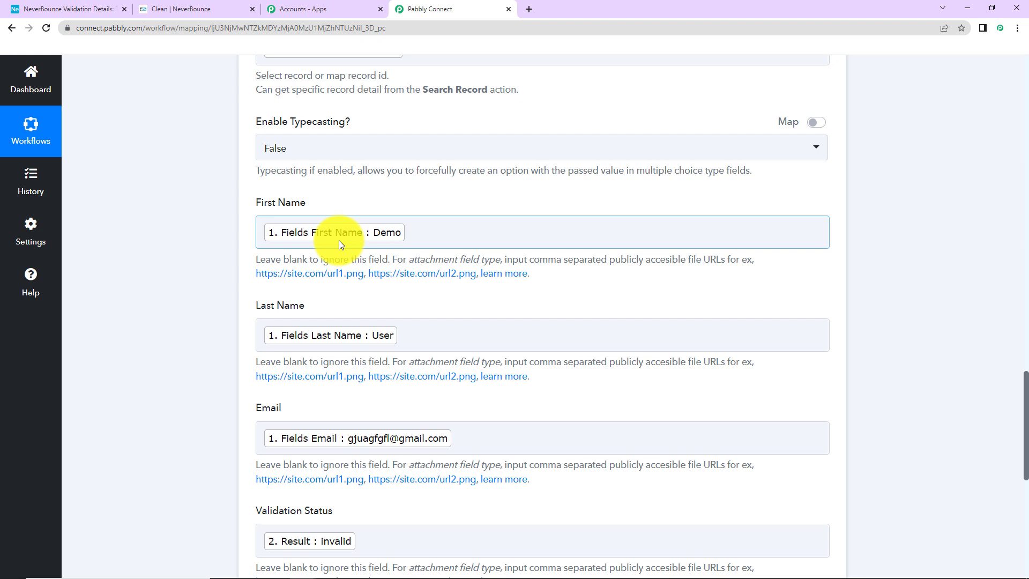
left_click(193, 269)
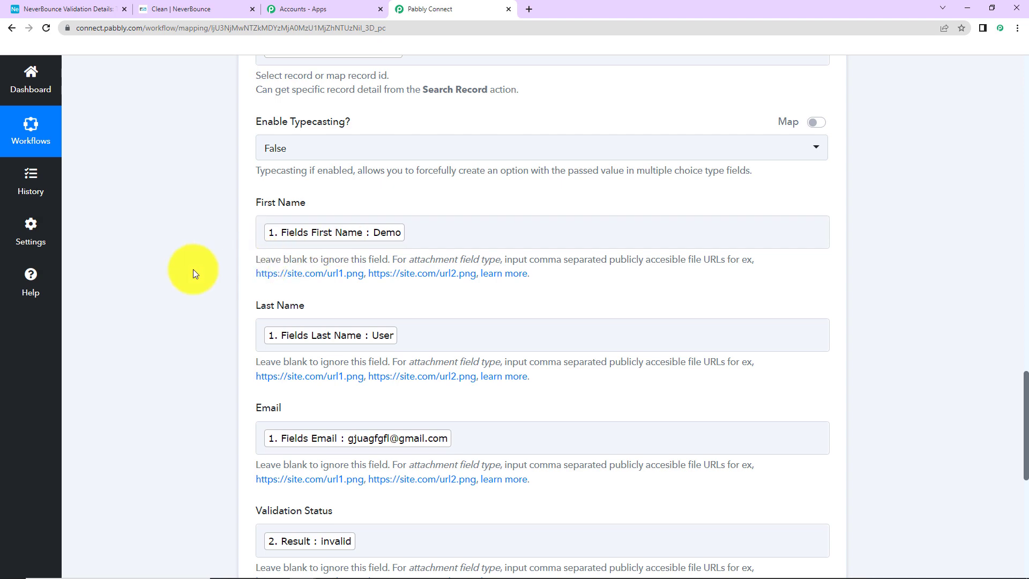
scroll(193, 269, "down", 7)
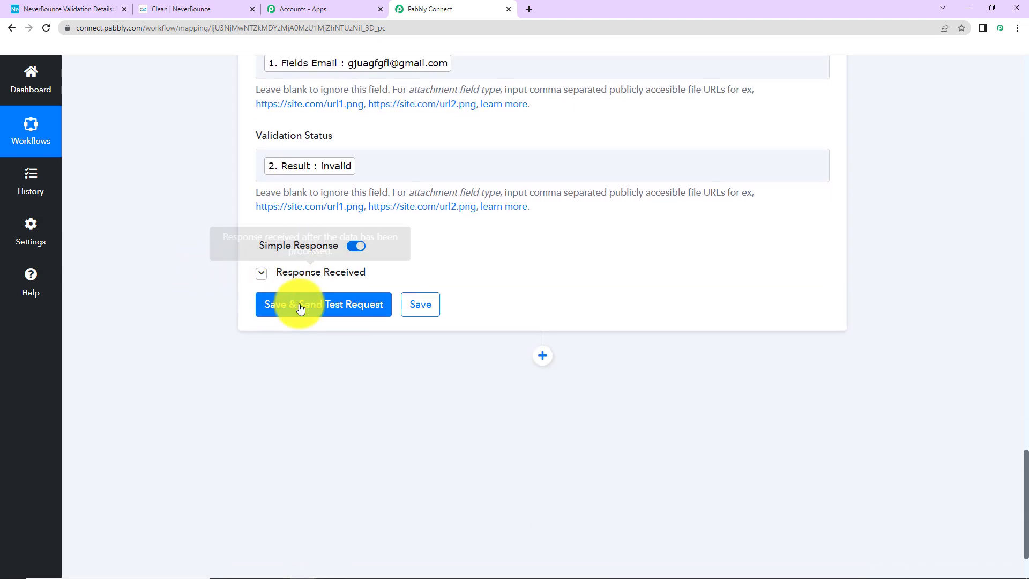
left_click(295, 304)
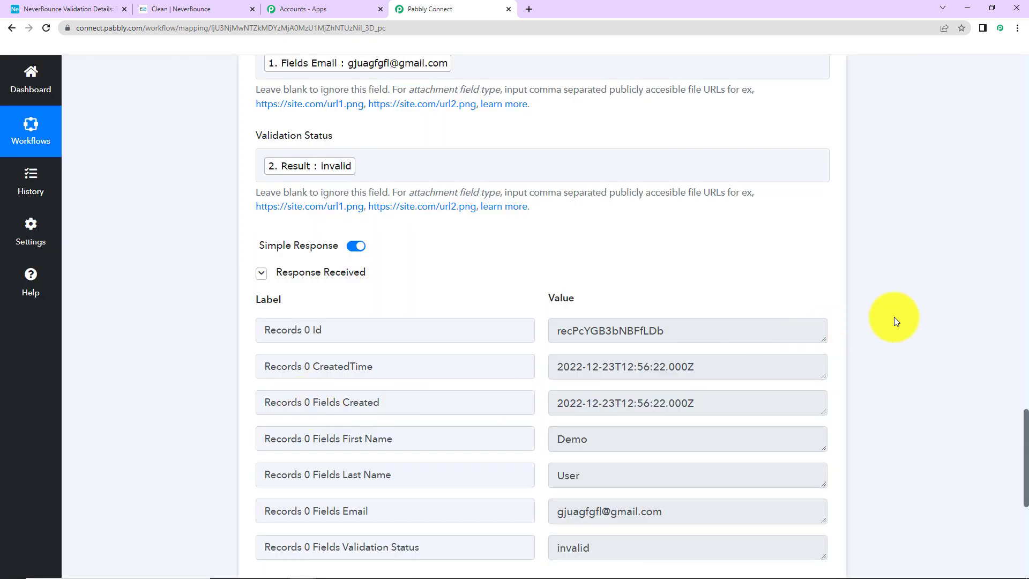
scroll(922, 312, "down", 2)
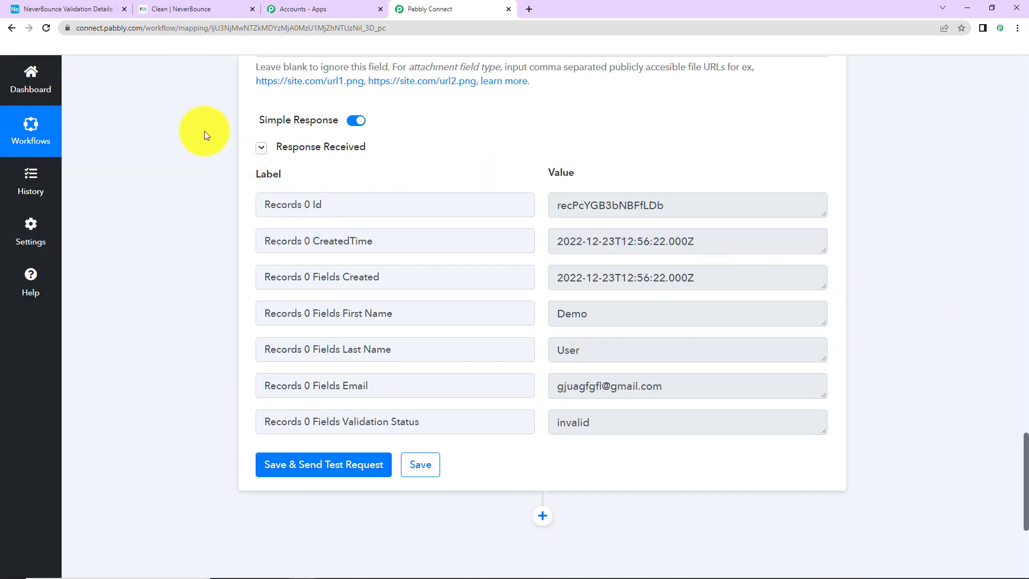
left_click(66, 8)
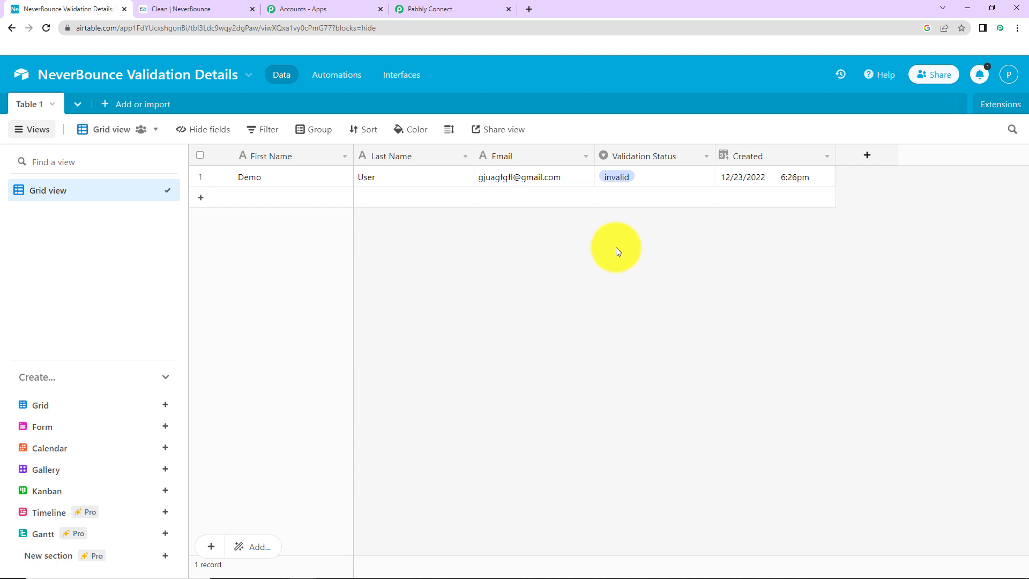
Add an Airtable record with First Name Test, Last Name New and a test email address
left_click(283, 201)
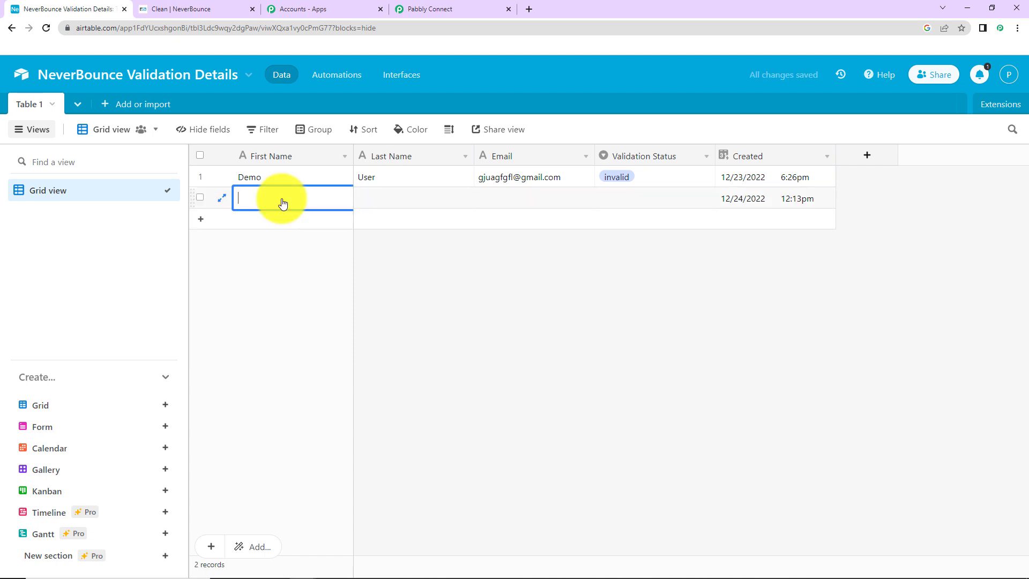
type("Test")
key("Tab")
type("New")
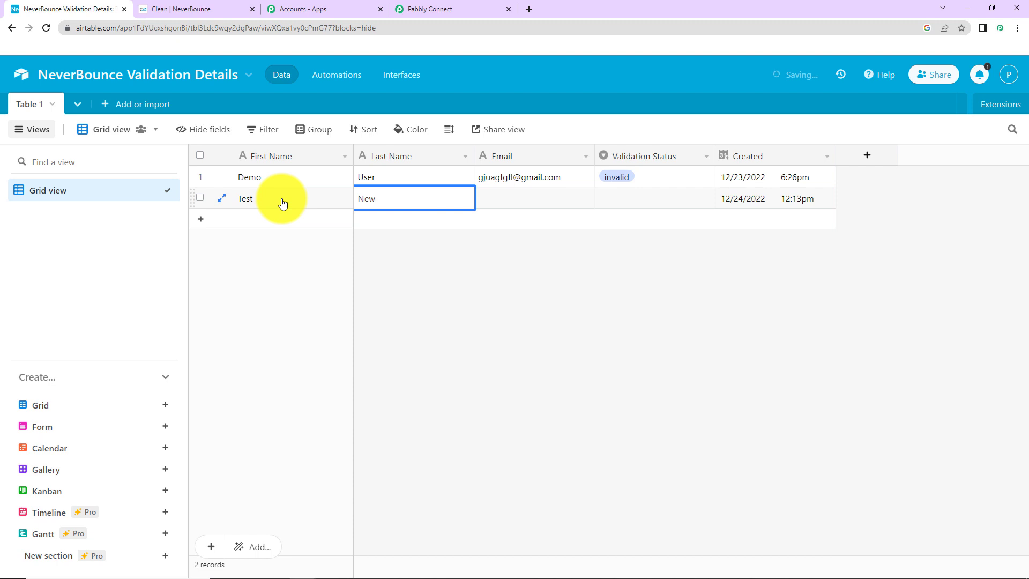
key("Tab")
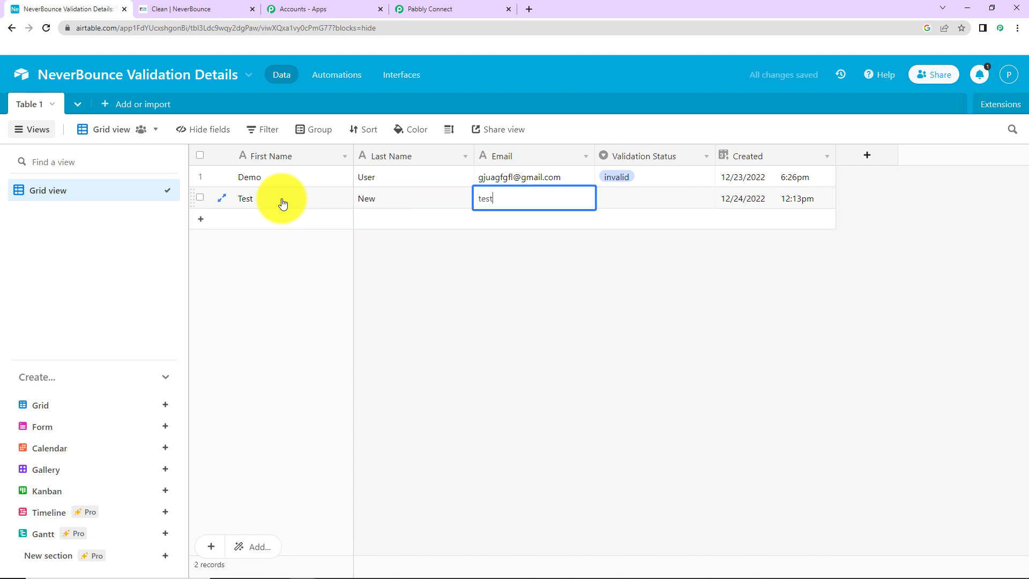
key("Return")
left_click(743, 279)
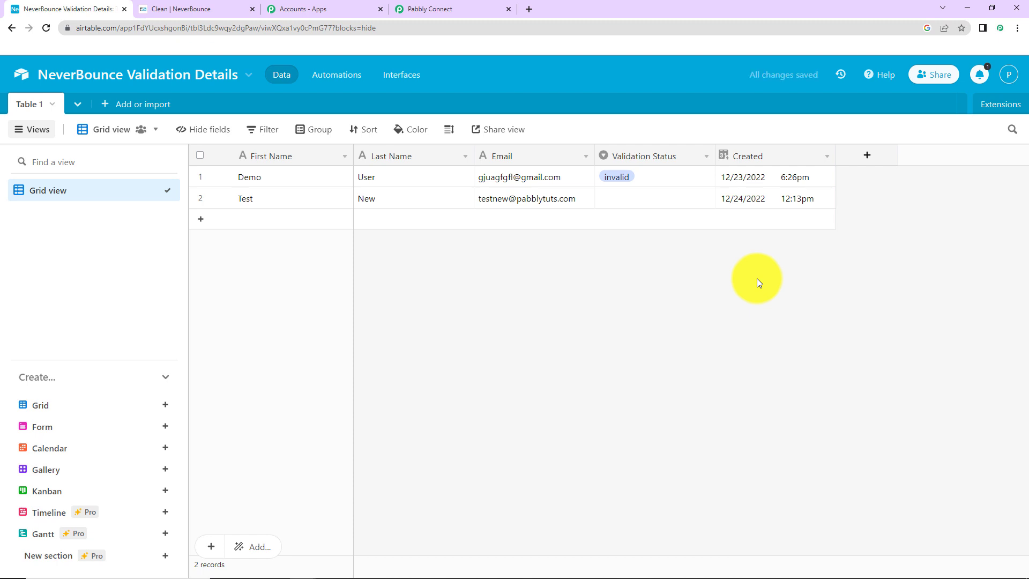
left_click(432, 10)
Scroll to the top of the three-step workflow after confirming Test New shows Validation Status valid
left_click_drag(1014, 471, 1000, 112)
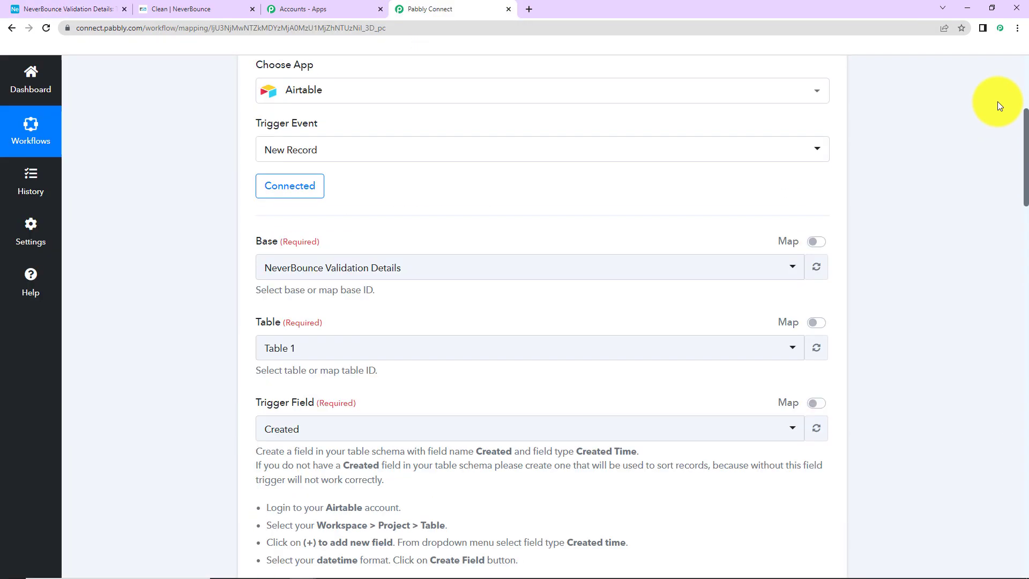
scroll(998, 112, "up", 5)
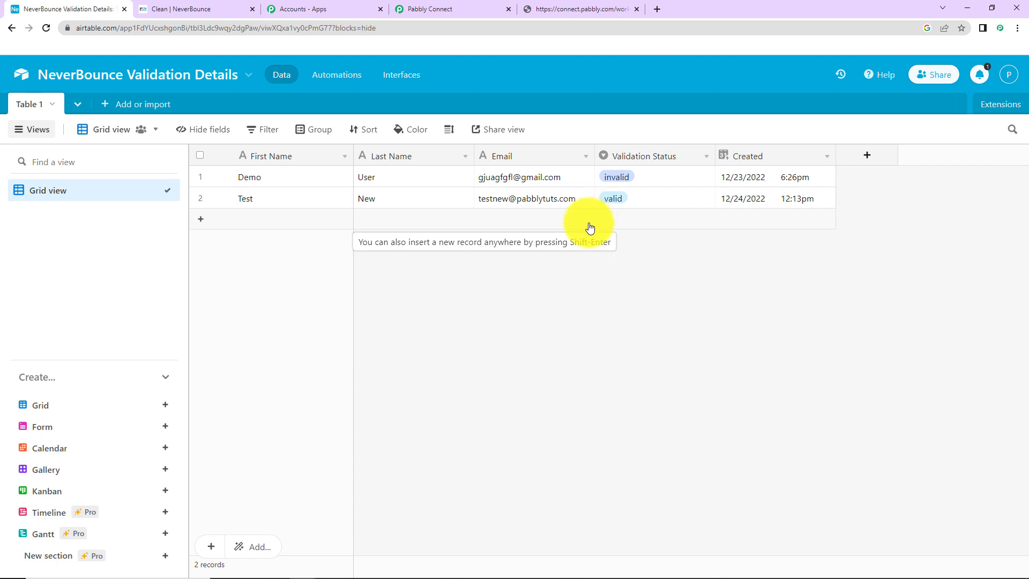
key("ctrl+4")
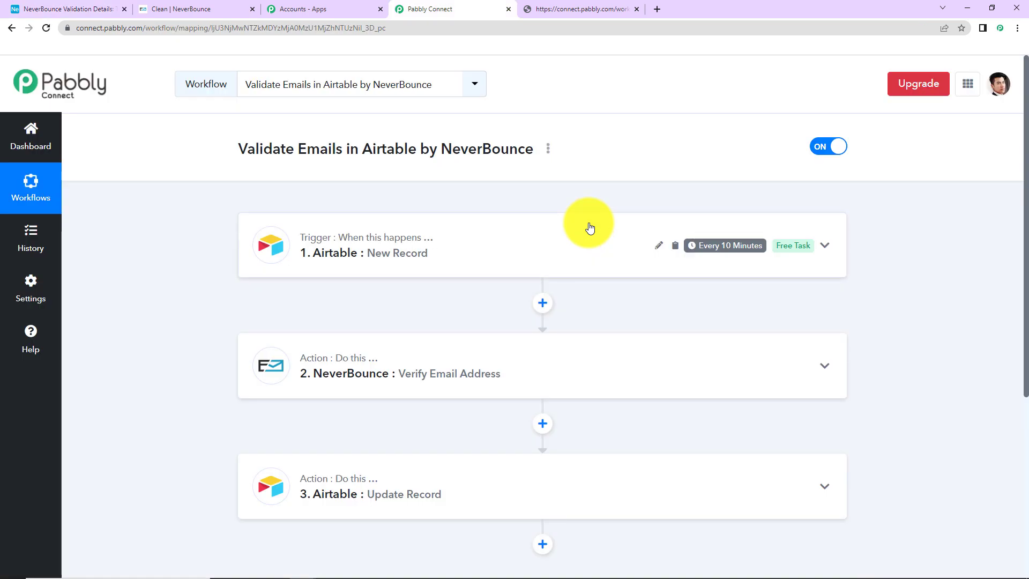